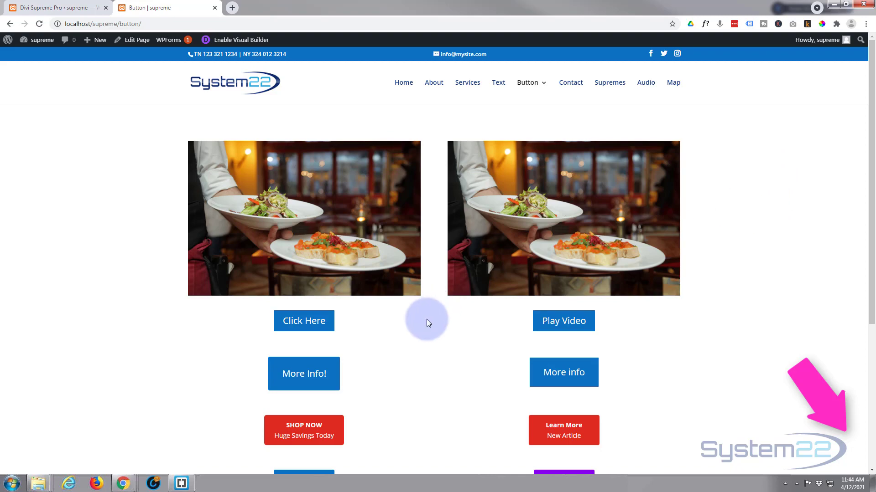
- Preview the first Click Here button's popup, close it, and look over the other buttons on the page
left_click(306, 323)
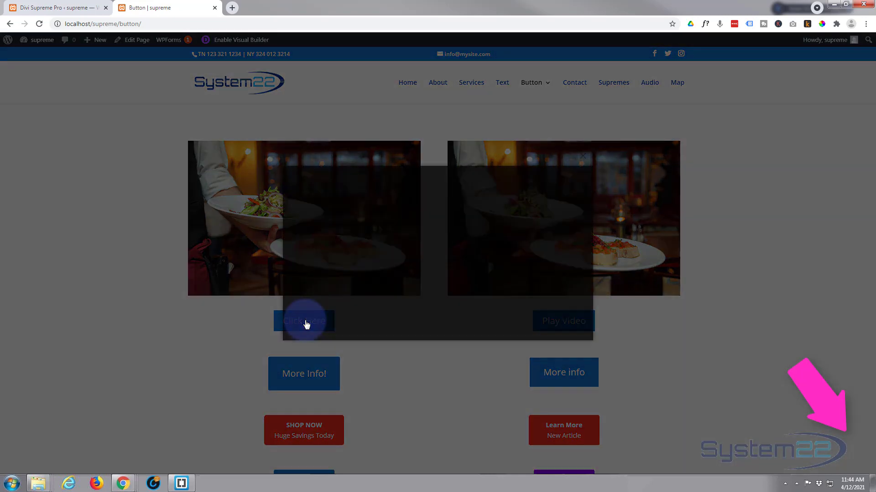
left_click(206, 337)
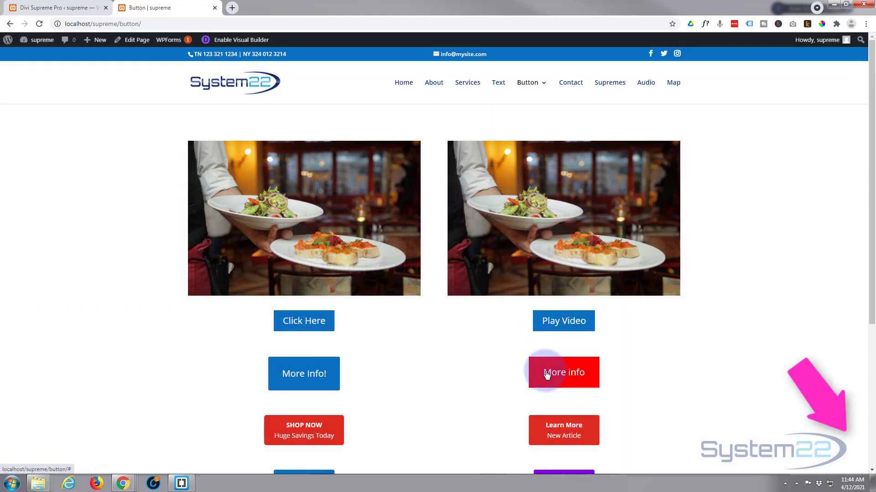
scroll(496, 365, "down", 2)
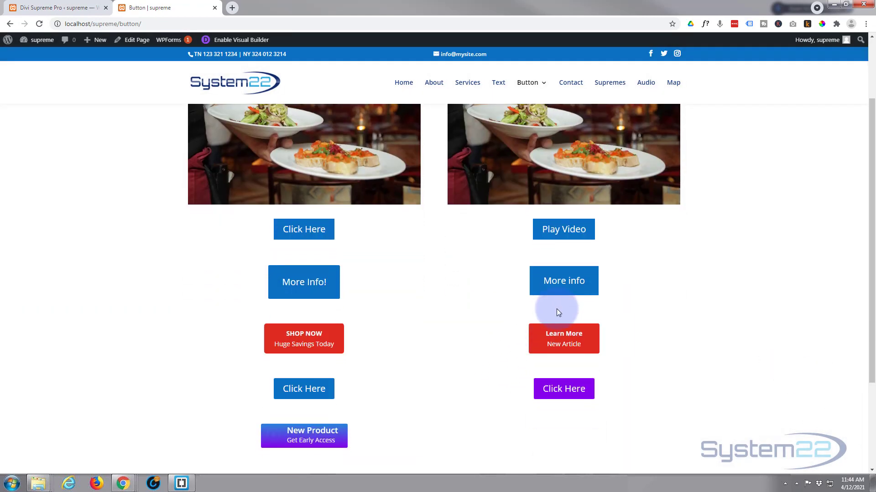
scroll(504, 336, "down", 2)
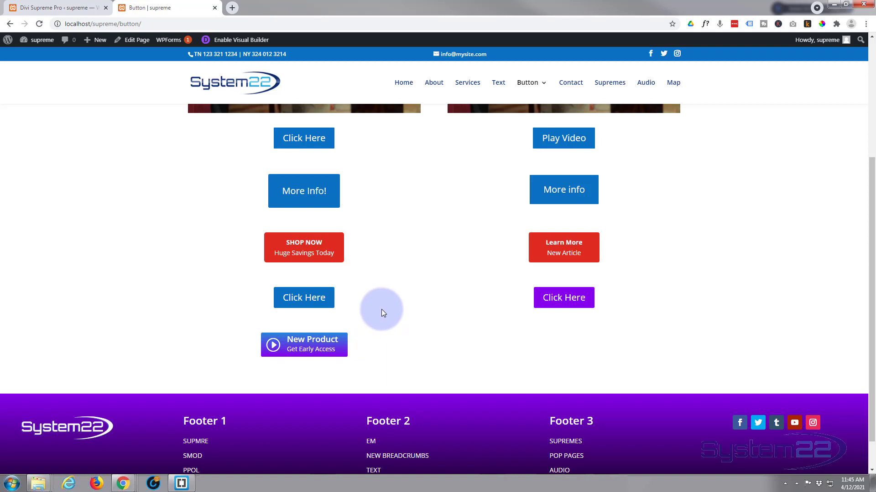
- Enable the Visual Builder and insert a Blurb module in the empty column beside the New Product button
left_click(249, 41)
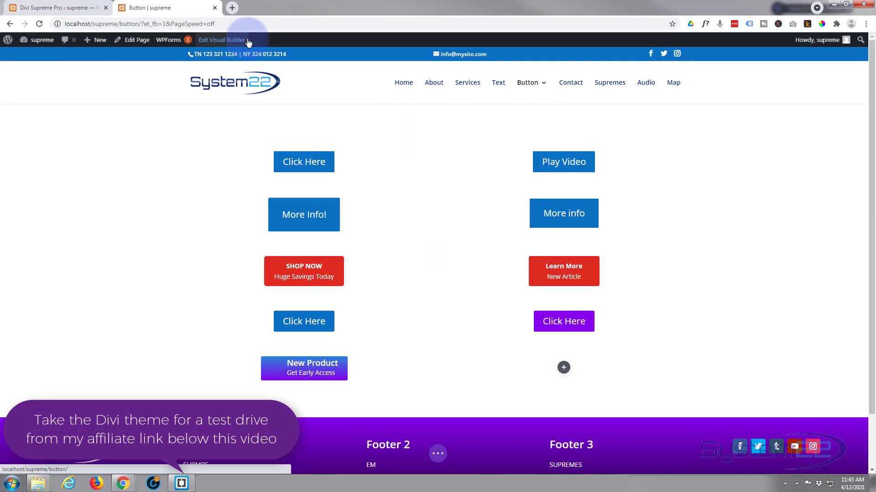
scroll(299, 158, "down", 4)
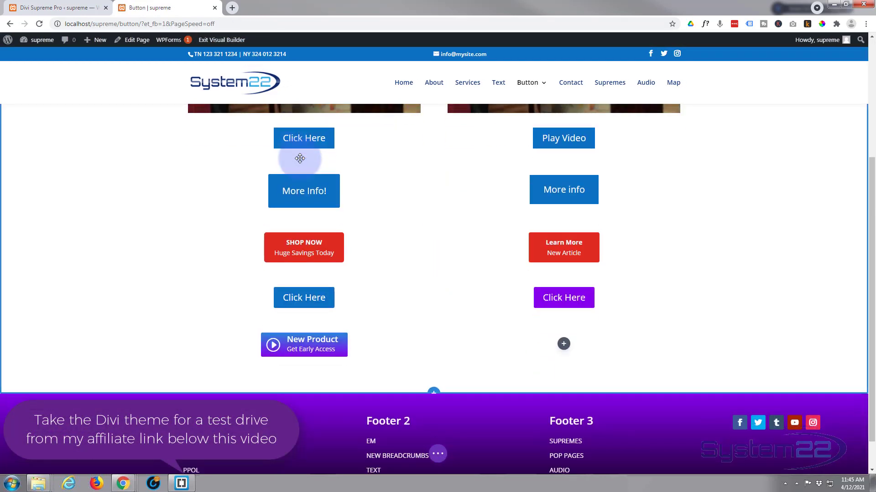
left_click(564, 344)
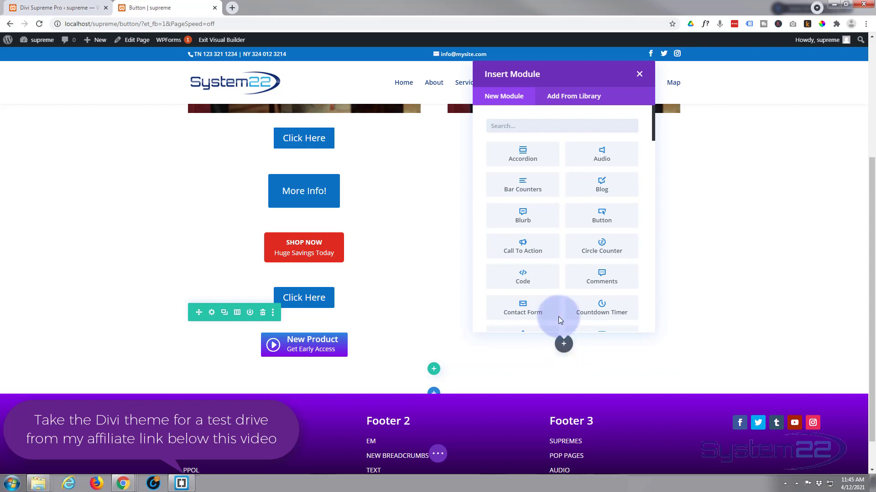
scroll(546, 184, "down", 4)
scroll(546, 184, "down", 2)
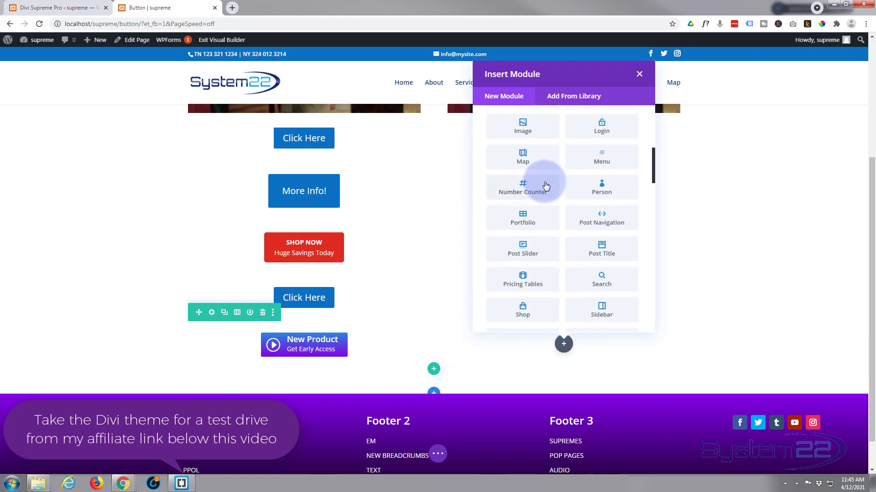
scroll(545, 187, "up", 5)
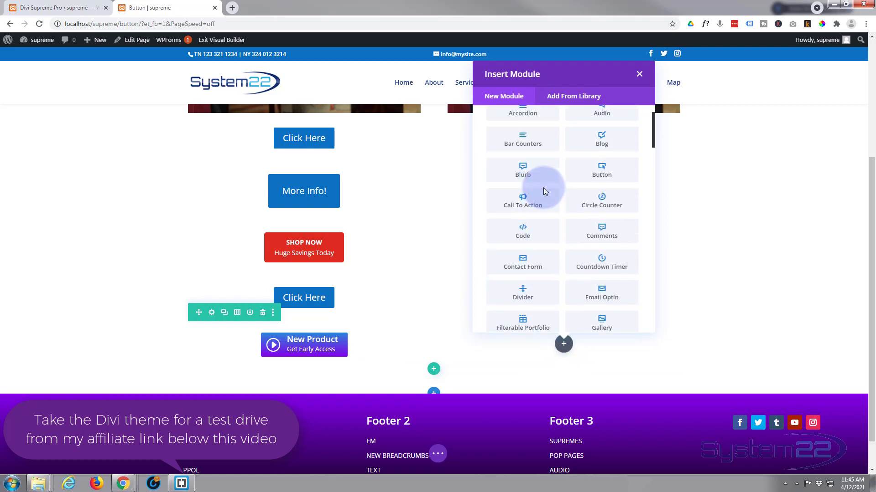
scroll(544, 188, "up", 1)
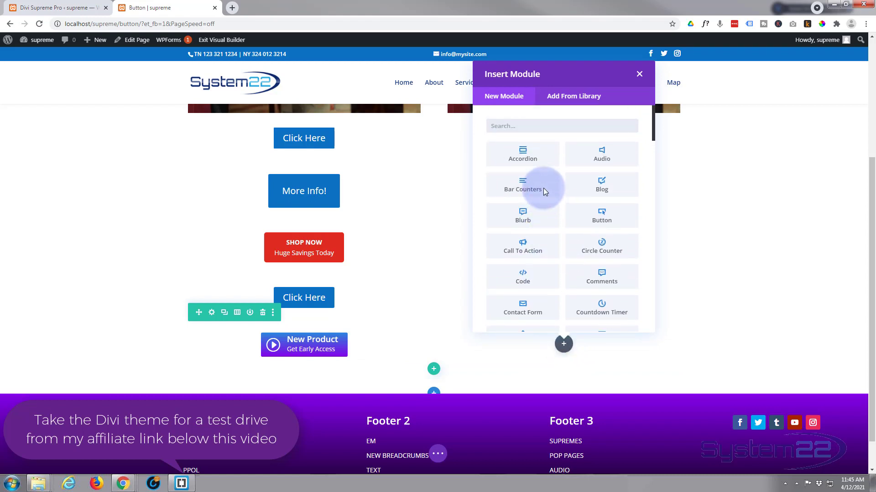
left_click(540, 222)
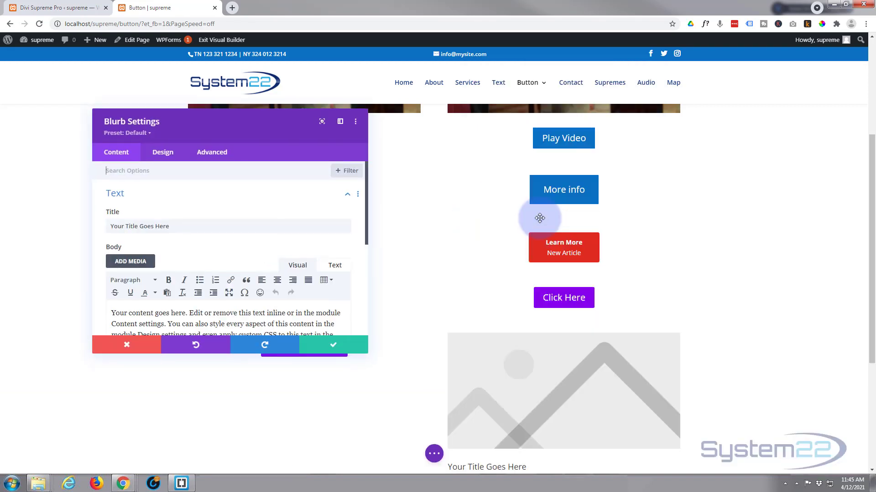
- Set the blurb's title to "New Product" and its body text to "20% off Today Only"
scroll(444, 224, "down", 4)
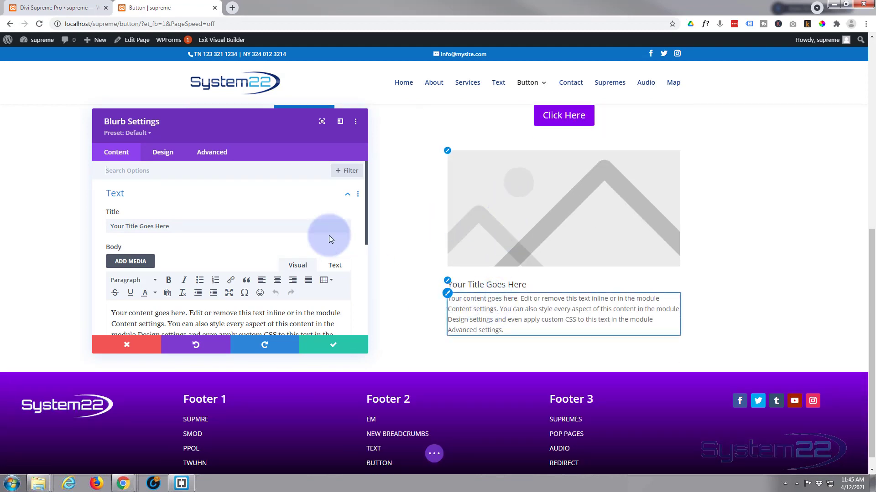
left_click_drag(176, 226, 58, 220)
type("New Product")
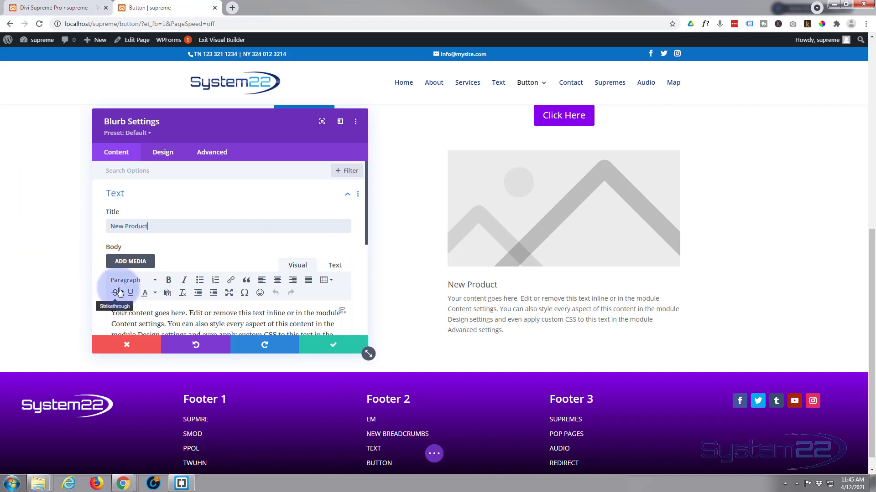
scroll(114, 301, "down", 1)
left_click_drag(213, 307, 88, 256)
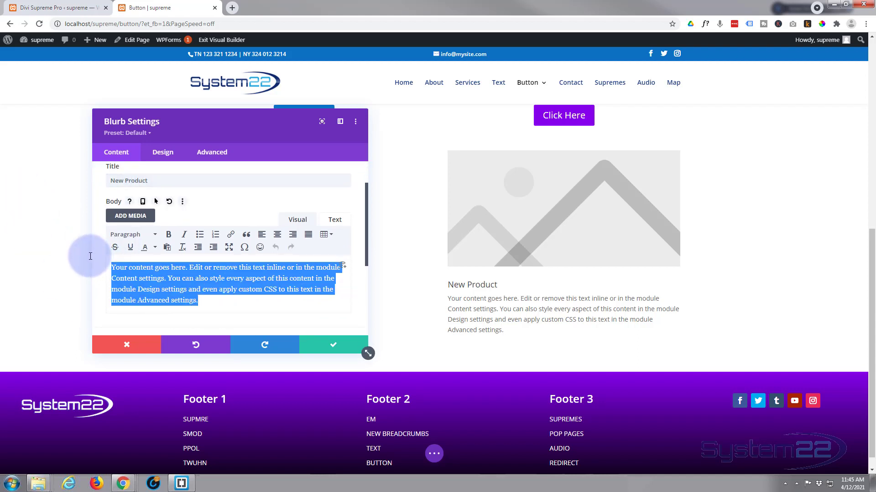
type("20")
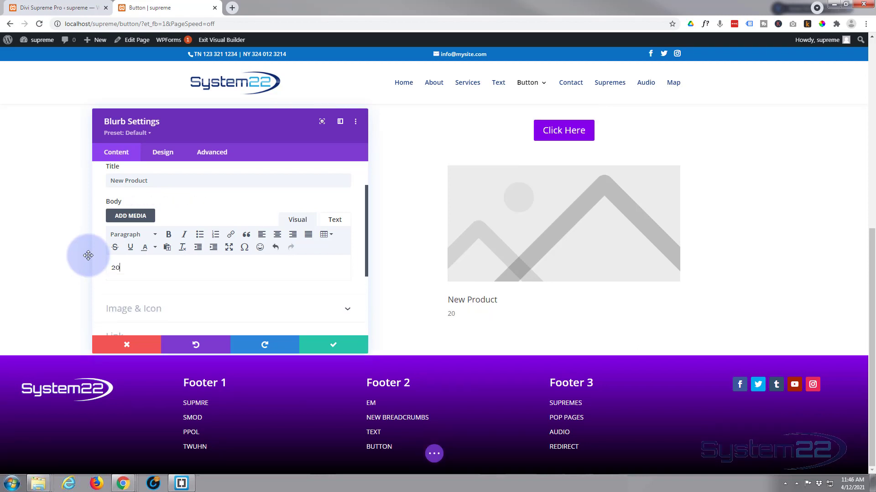
type("% off Today Only")
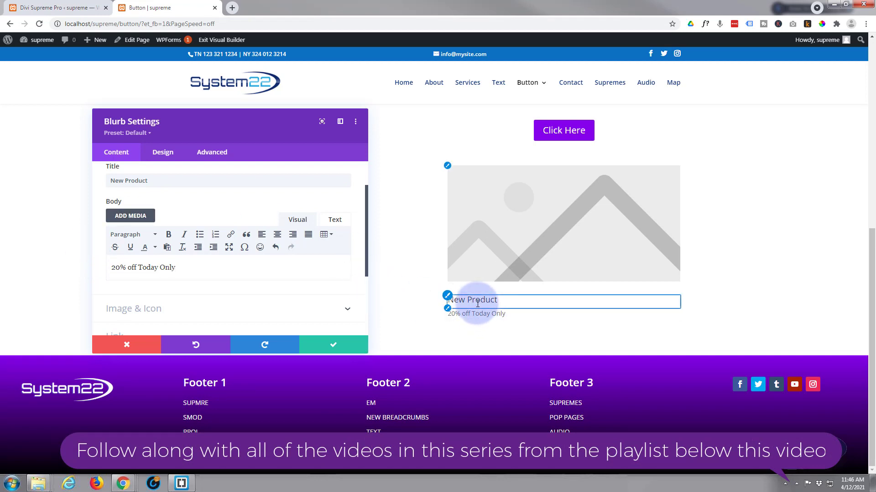
- Replace the blurb's image with the circled double right chevron icon and browse the other available icons
scroll(217, 238, "down", 1)
scroll(217, 239, "down", 1)
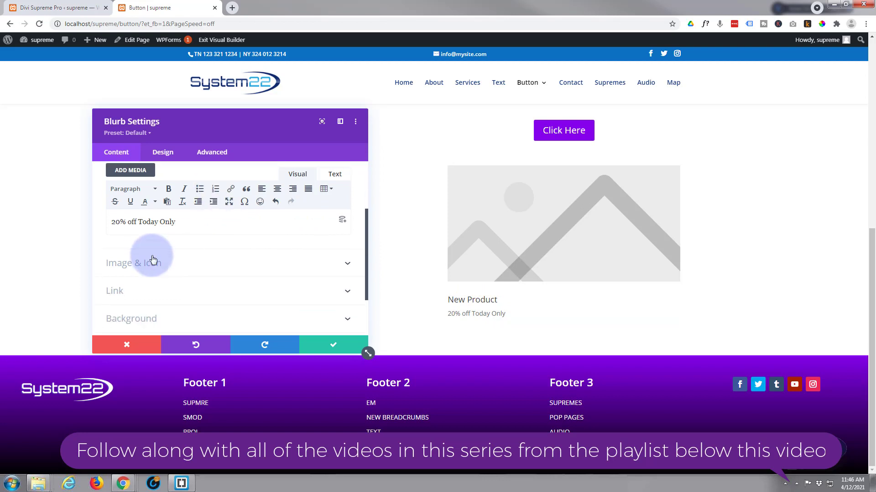
left_click(197, 266)
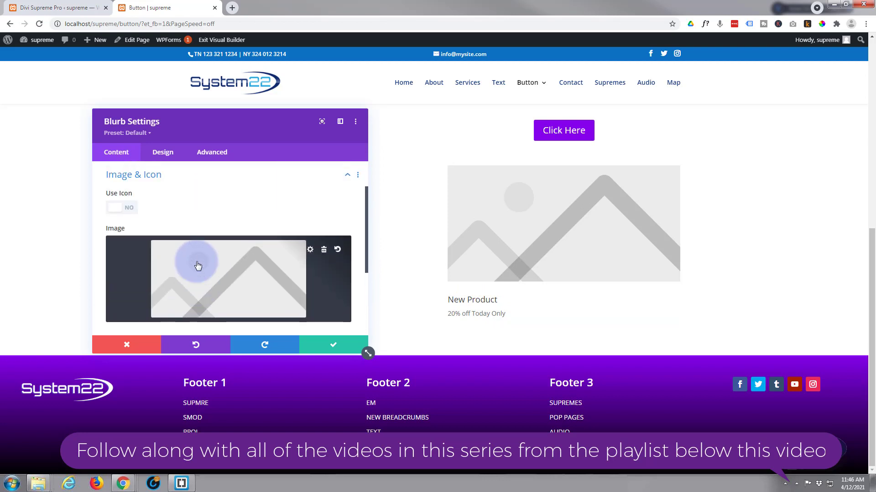
left_click(132, 209)
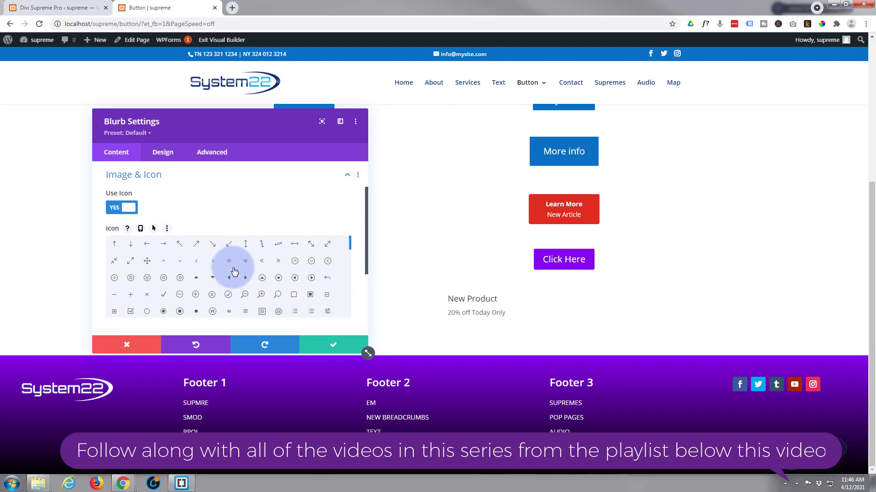
left_click(180, 279)
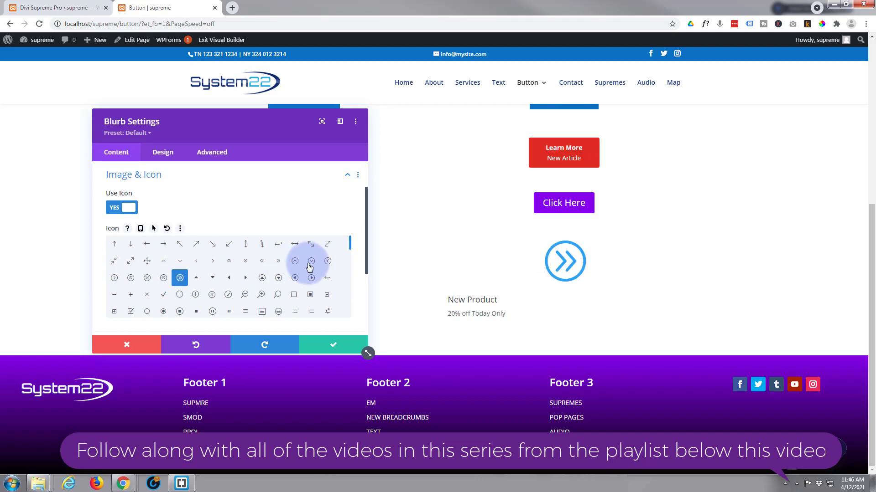
left_click_drag(350, 246, 368, 308)
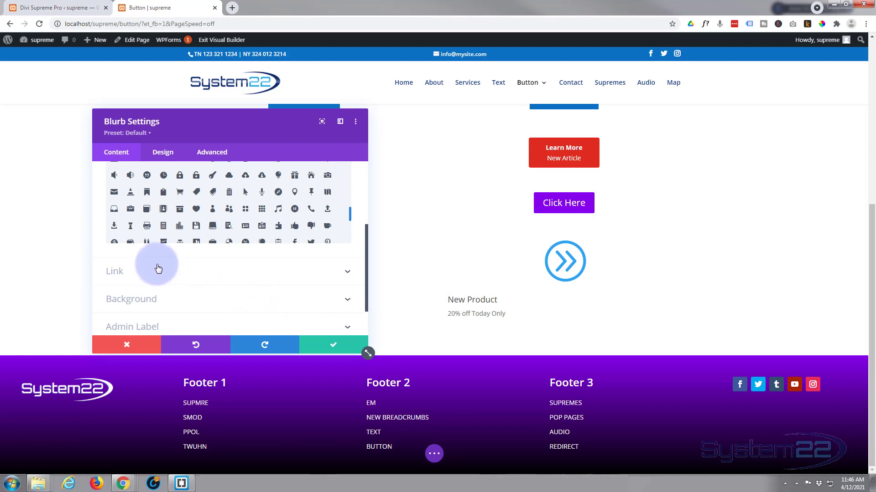
- Set the blurb's Module Link URL to # and review the Module Link Target options
left_click(175, 272)
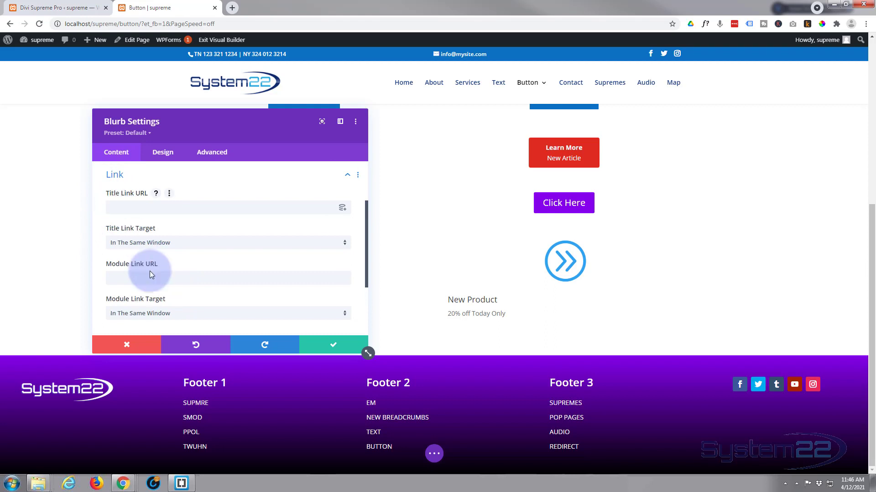
left_click(123, 279)
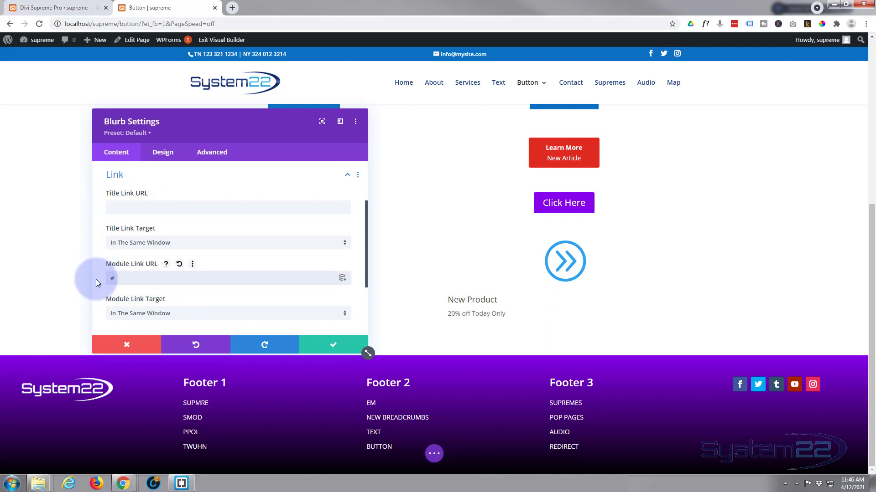
scroll(100, 269, "down", 1)
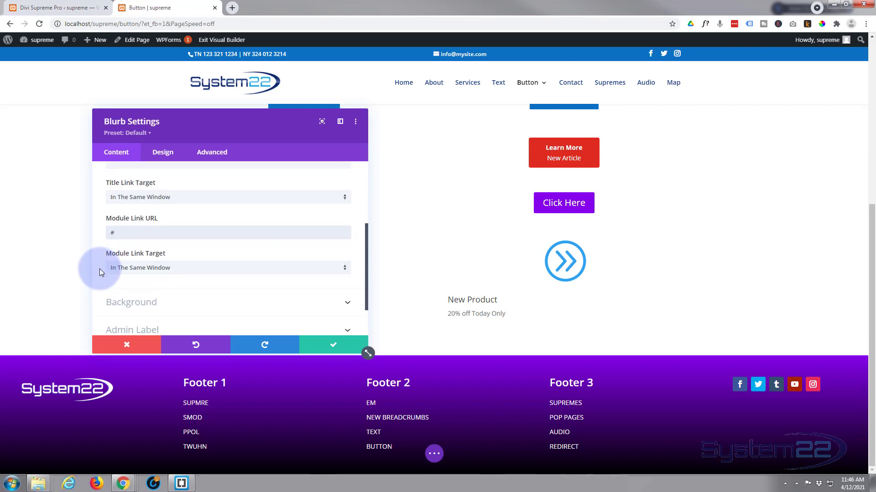
left_click(190, 271)
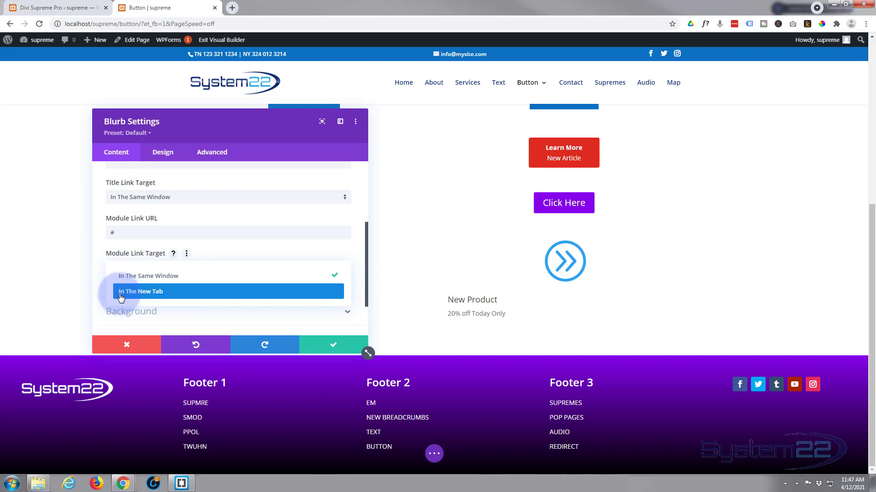
left_click(97, 267)
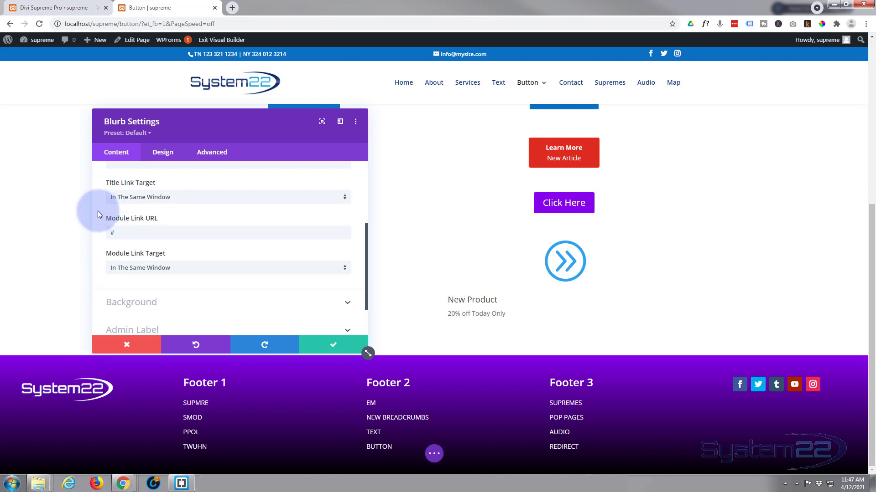
- Add a background gradient to the blurb, set its second color to the saved purple, and review the gradient options
scroll(98, 211, "down", 2)
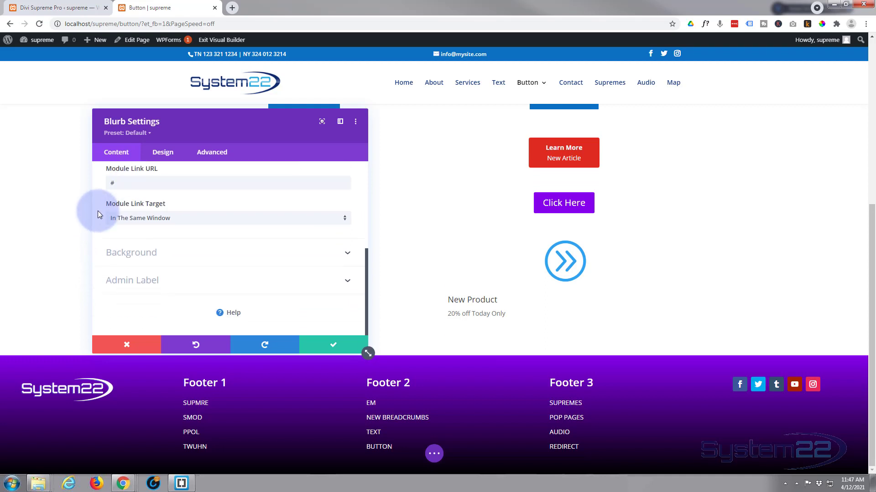
left_click(171, 259)
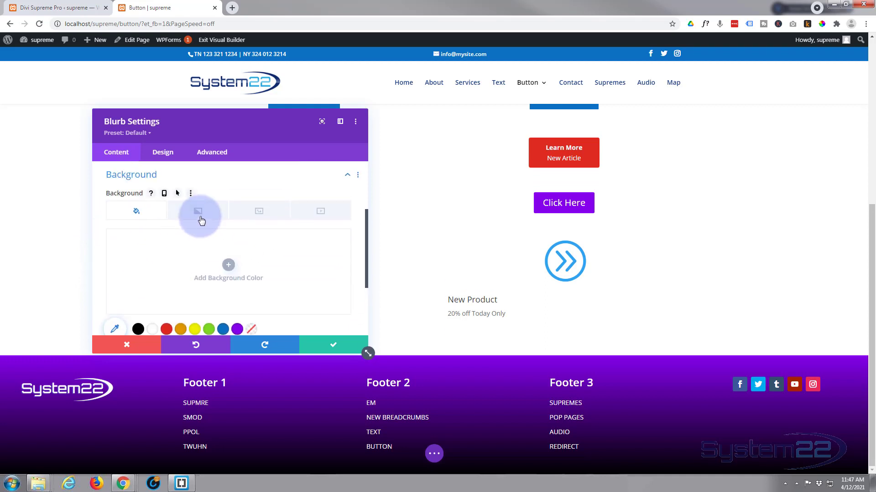
left_click(197, 211)
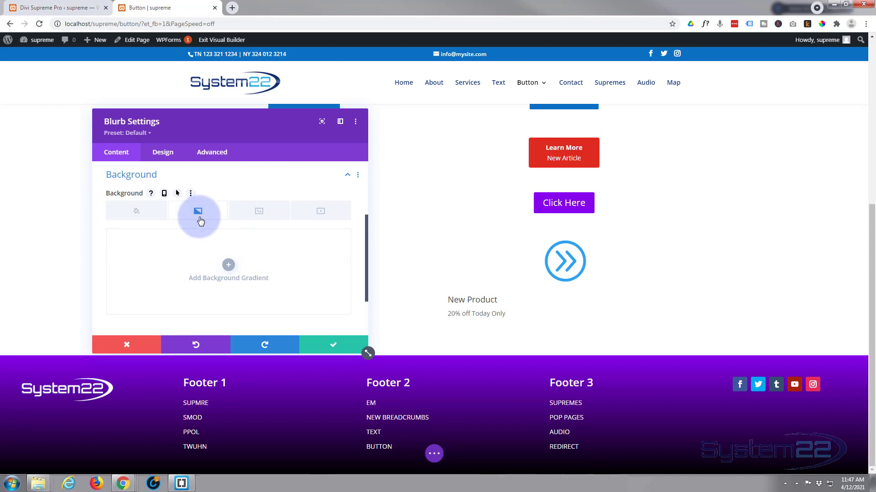
left_click(229, 268)
scroll(224, 258, "down", 1)
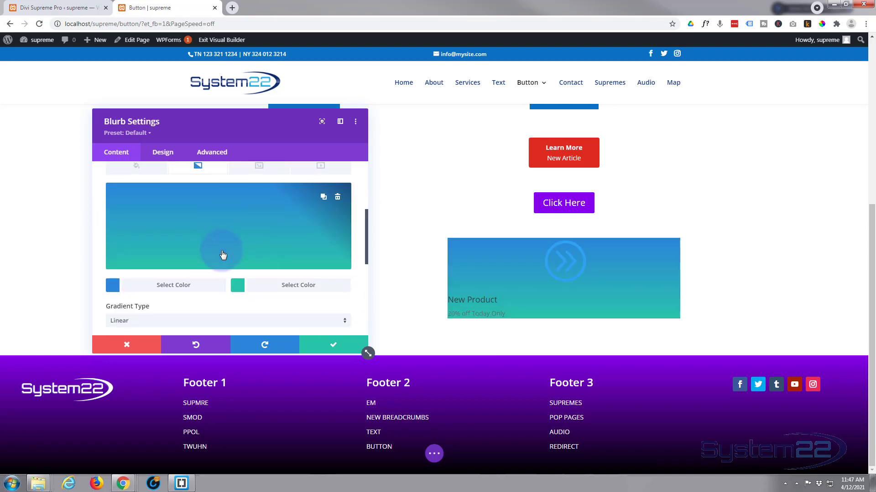
scroll(223, 255, "down", 2)
left_click(261, 245)
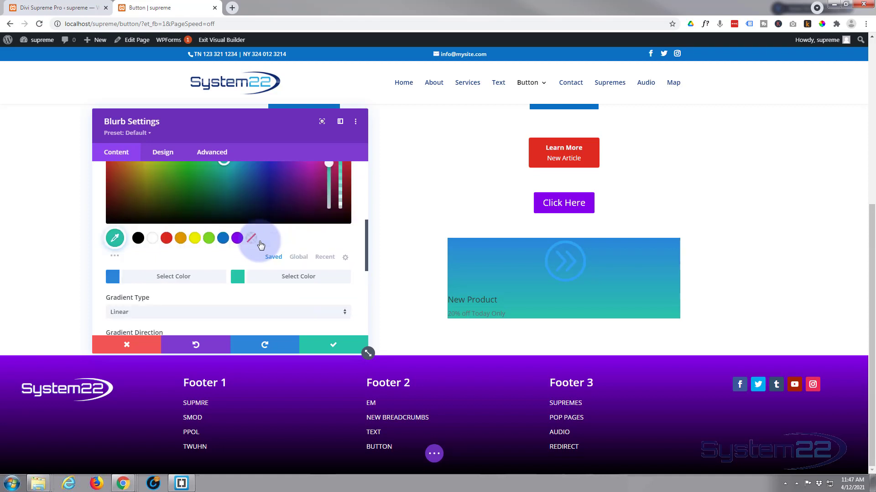
left_click(237, 237)
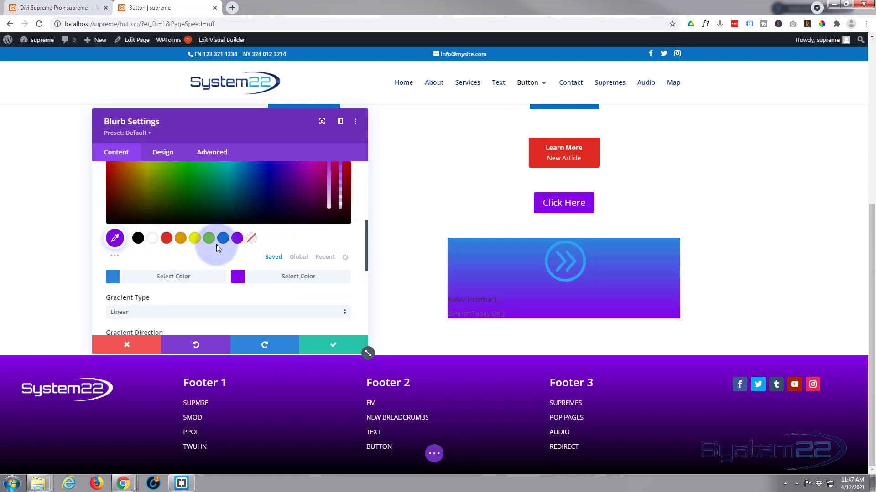
scroll(216, 246, "down", 5)
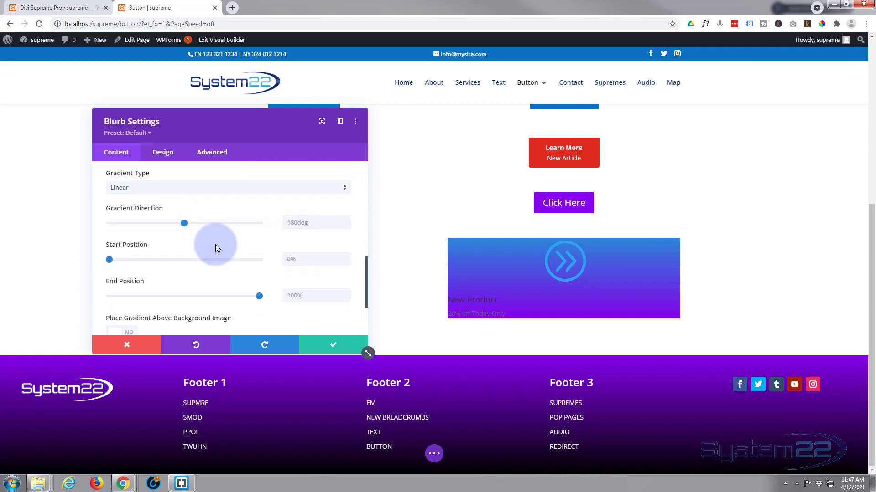
scroll(216, 247, "up", 3)
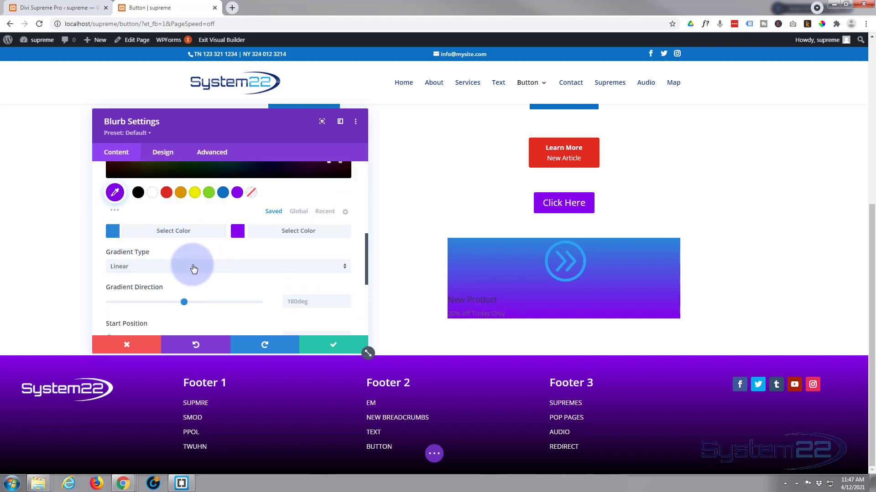
scroll(199, 267, "down", 1)
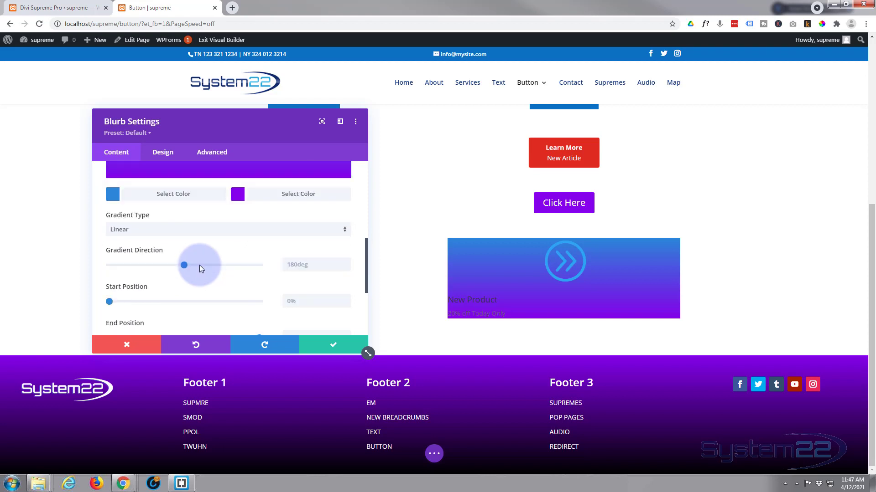
- Try the Radial gradient type on the blurb's background, with the radial direction at Right and back at Center
left_click(184, 235)
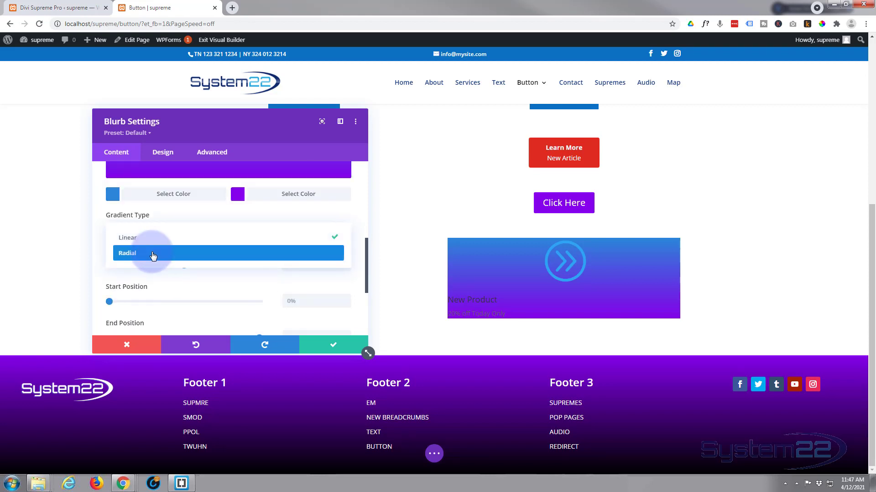
left_click(153, 252)
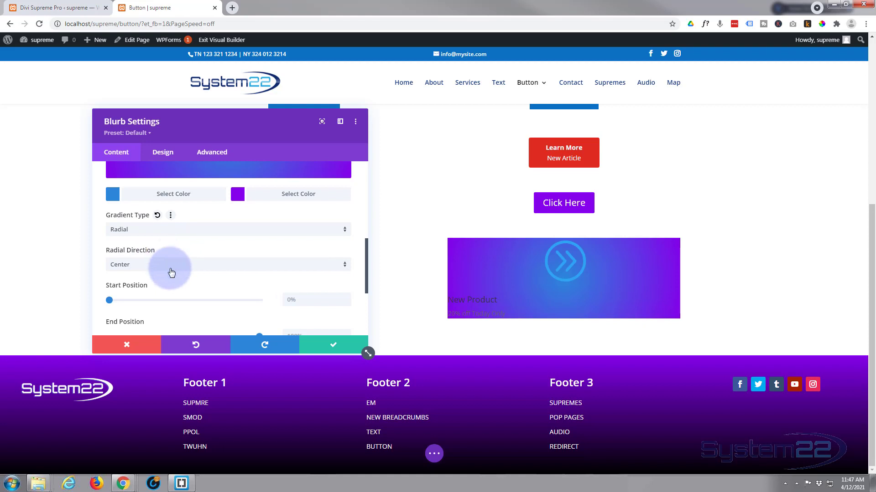
scroll(181, 267, "down", 1)
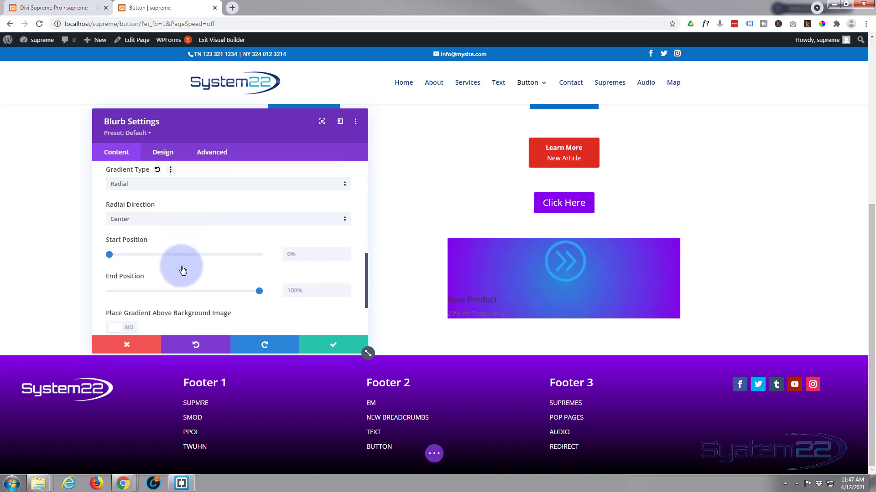
scroll(182, 270, "down", 1)
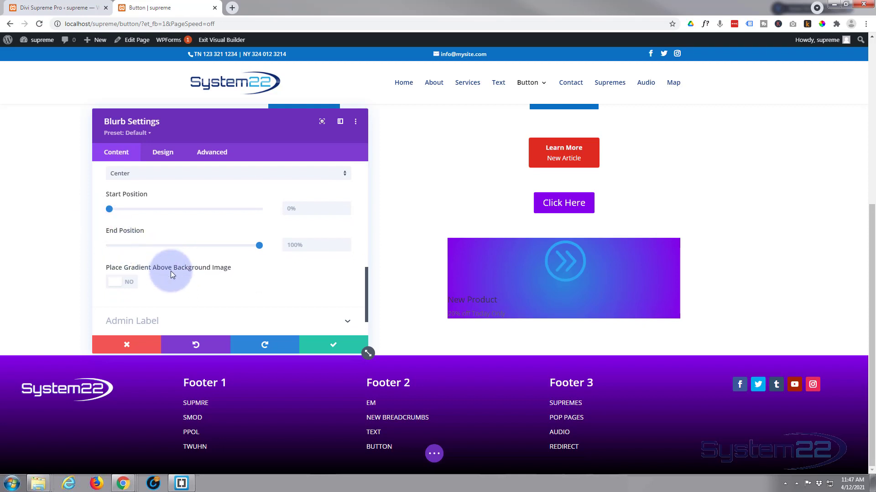
left_click(182, 178)
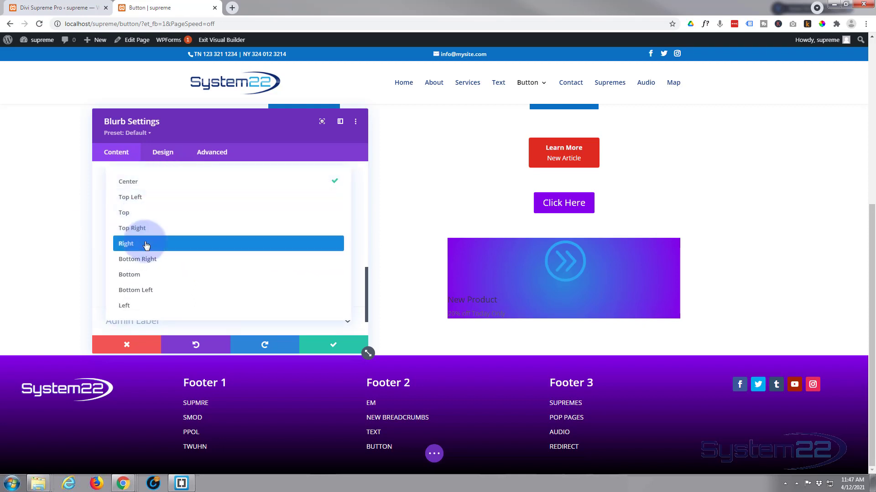
left_click(146, 244)
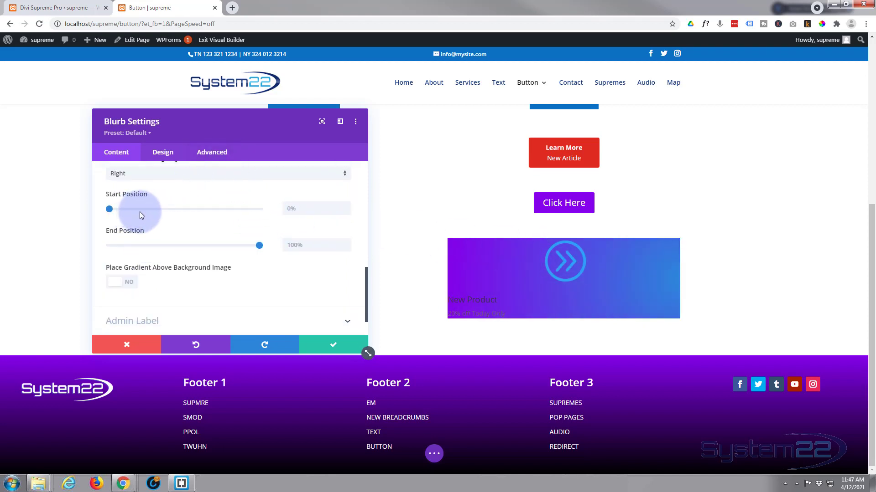
scroll(141, 214, "up", 1)
left_click(146, 222)
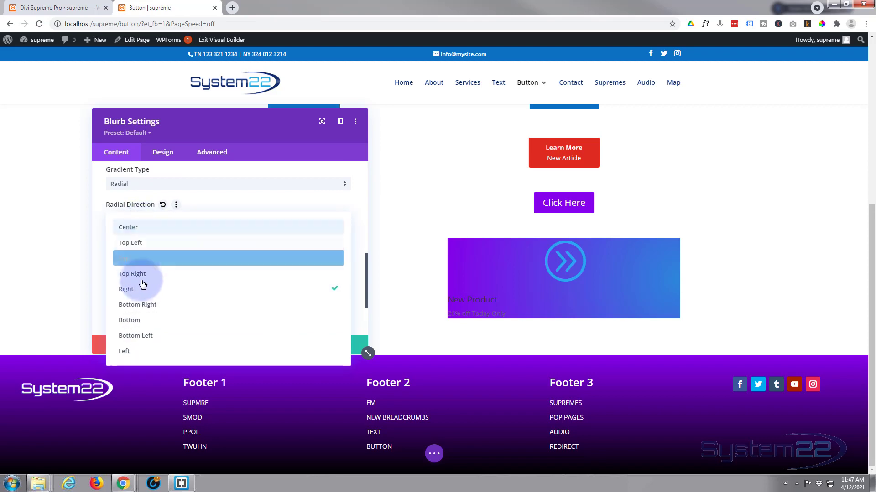
left_click(144, 232)
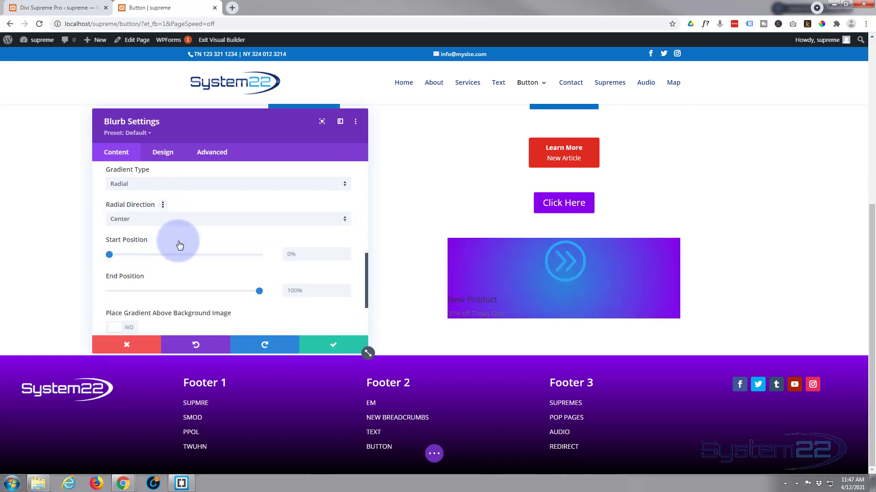
- Try a gradient start position of 48% and end position of 47%, and restore them to 0% and 100%
scroll(179, 241, "down", 1)
left_click_drag(110, 210, 183, 211)
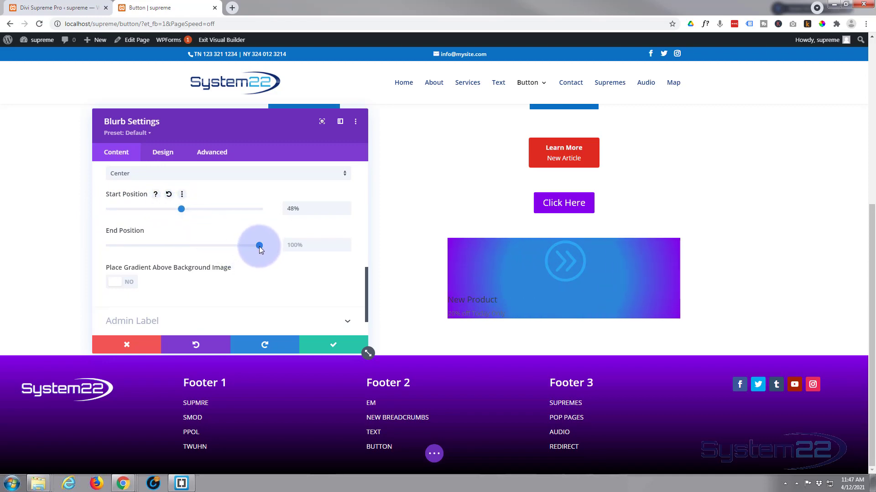
left_click_drag(259, 246, 180, 247)
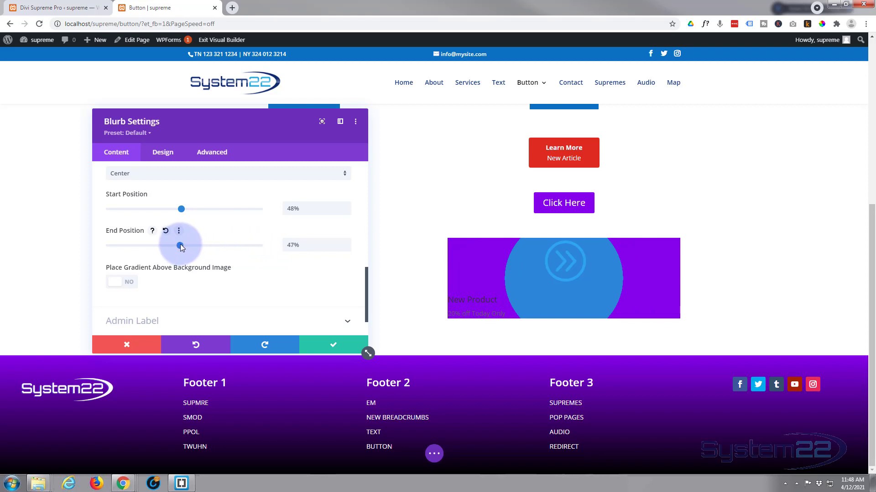
left_click_drag(181, 245, 264, 248)
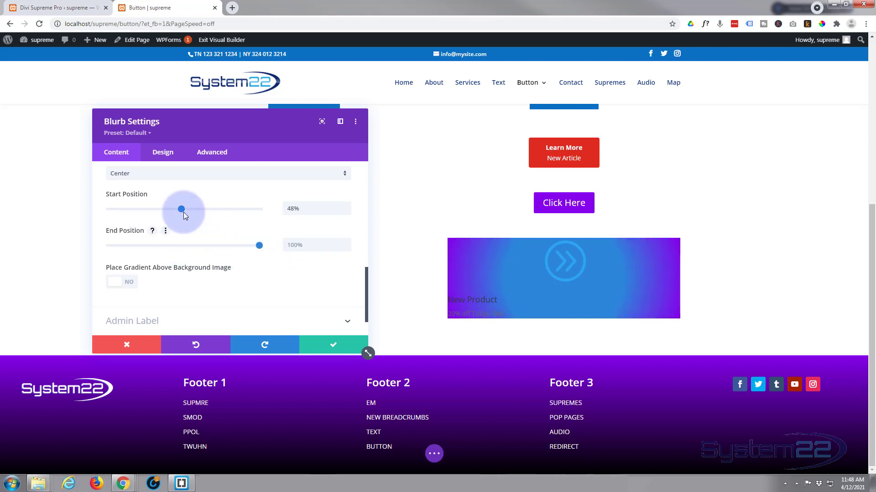
left_click_drag(167, 208, 108, 209)
- Set the blurb's background gradient type back to Linear
scroll(155, 231, "up", 3)
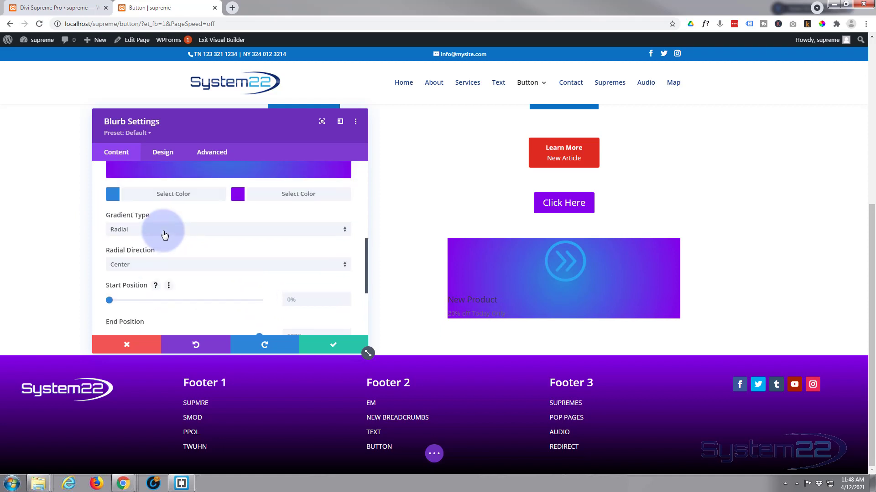
left_click(154, 233)
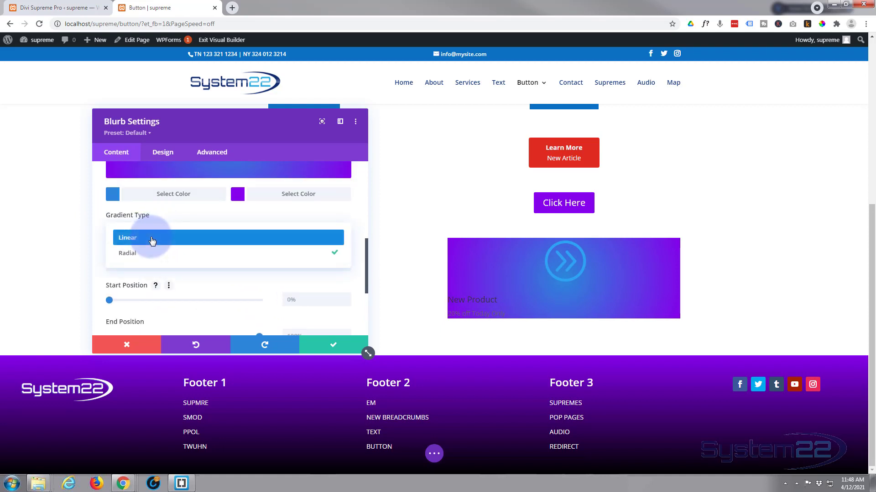
left_click(153, 236)
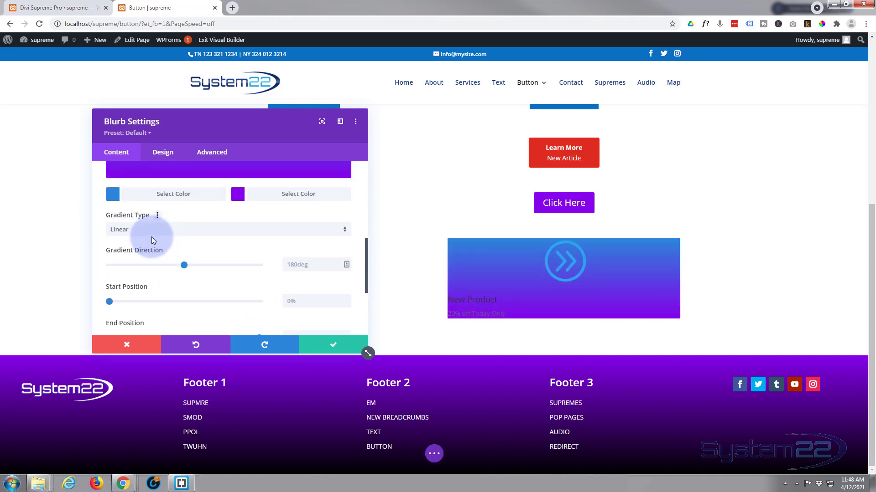
- Enable hover options for the blurb's background and switch to editing its hover state
scroll(151, 237, "up", 3)
scroll(153, 242, "up", 1)
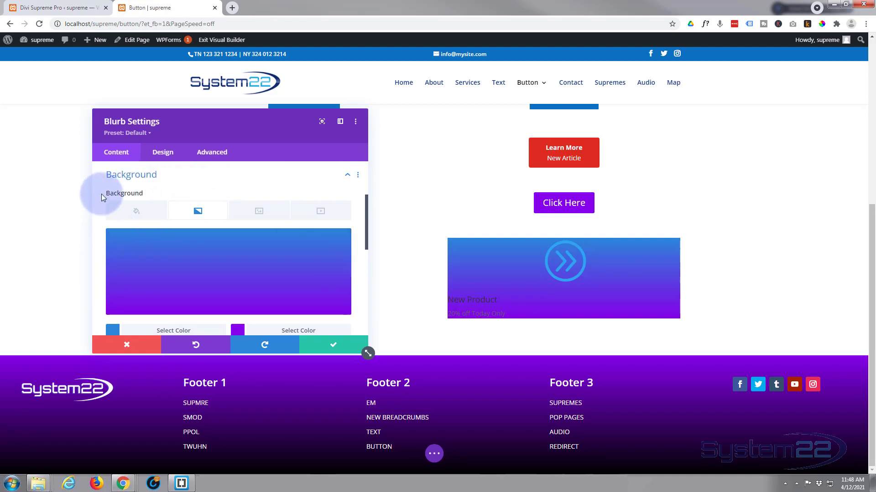
mouse_move(120, 196)
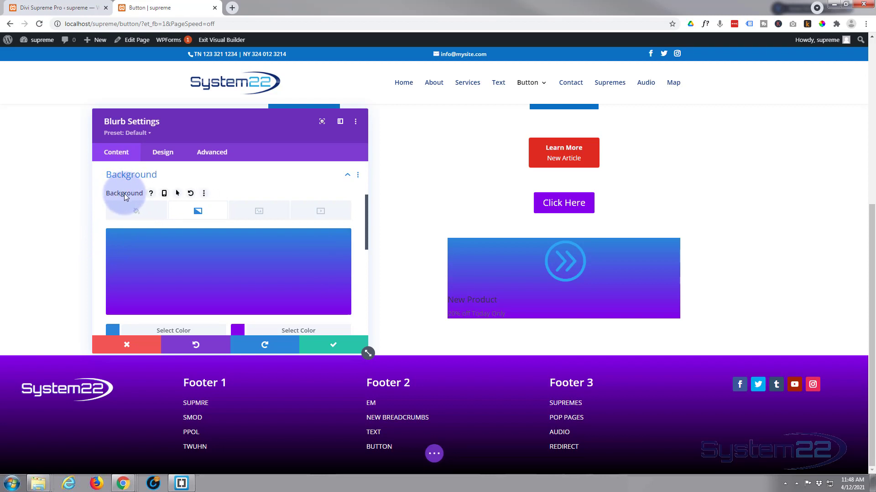
left_click(178, 194)
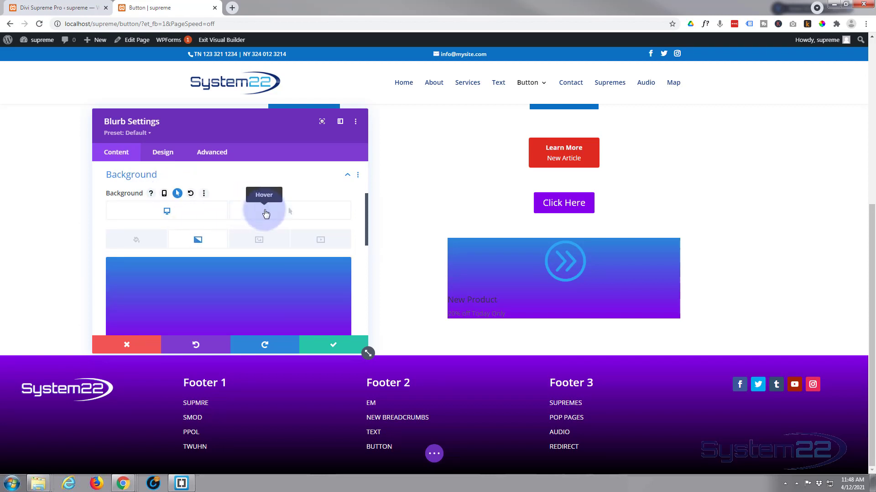
left_click(281, 216)
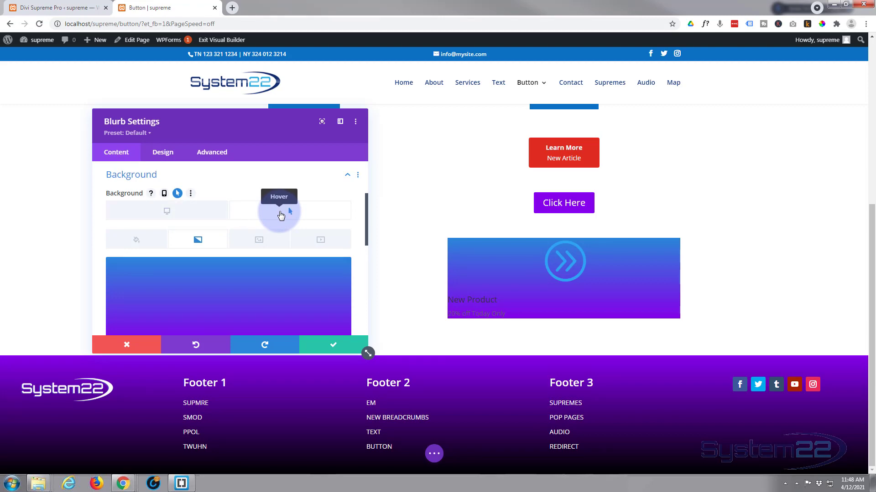
- Set the hover gradient's first color to the saved purple #8300e9 and its second color to black #000000
scroll(246, 251, "down", 1)
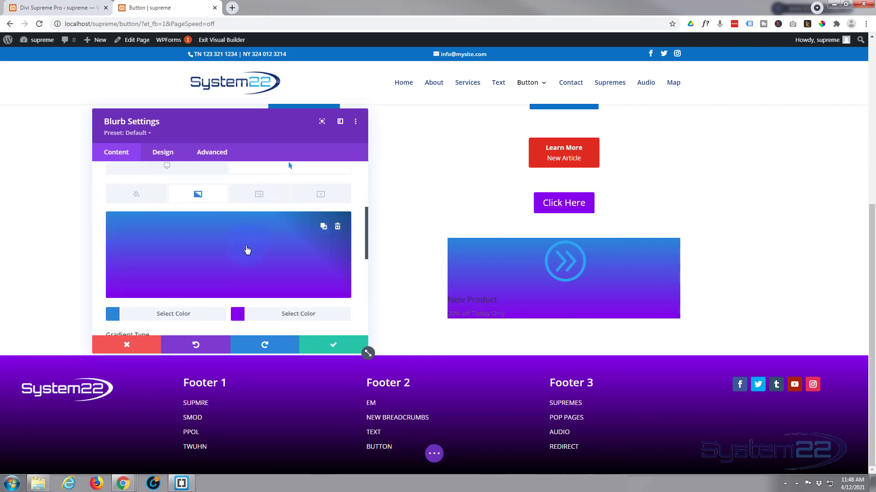
left_click(171, 318)
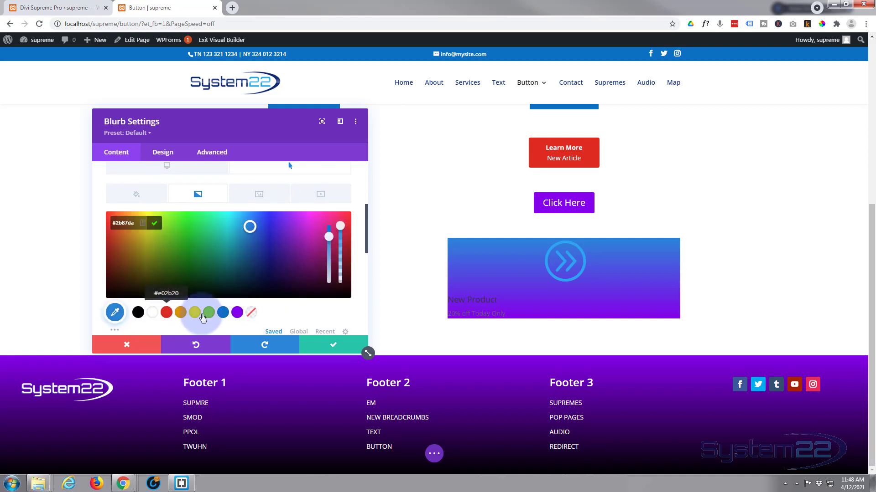
left_click(237, 315)
scroll(253, 280, "down", 1)
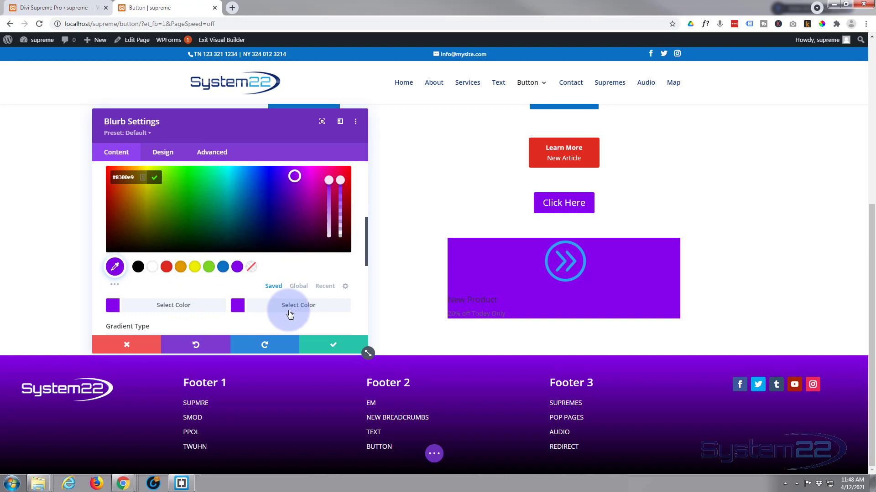
left_click(254, 304)
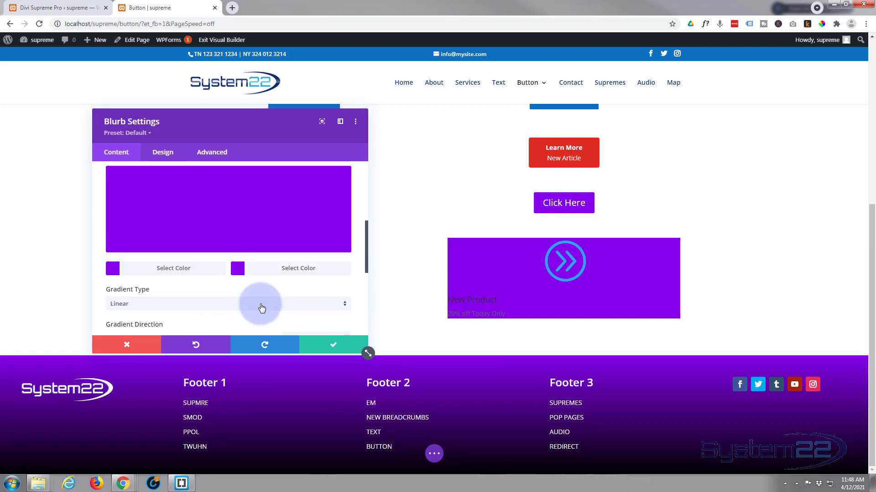
left_click(264, 272)
left_click(138, 267)
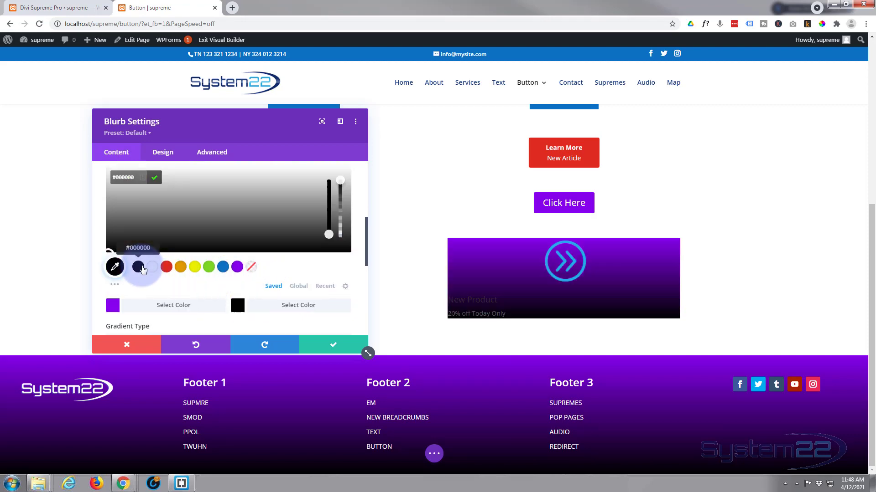
left_click(182, 313)
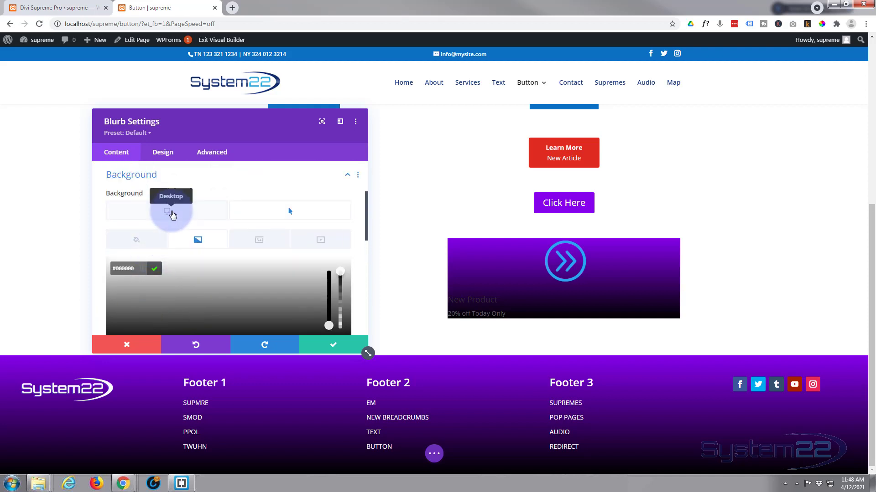
- Return the blurb's background to its desktop state and review the remaining background settings
left_click(171, 213)
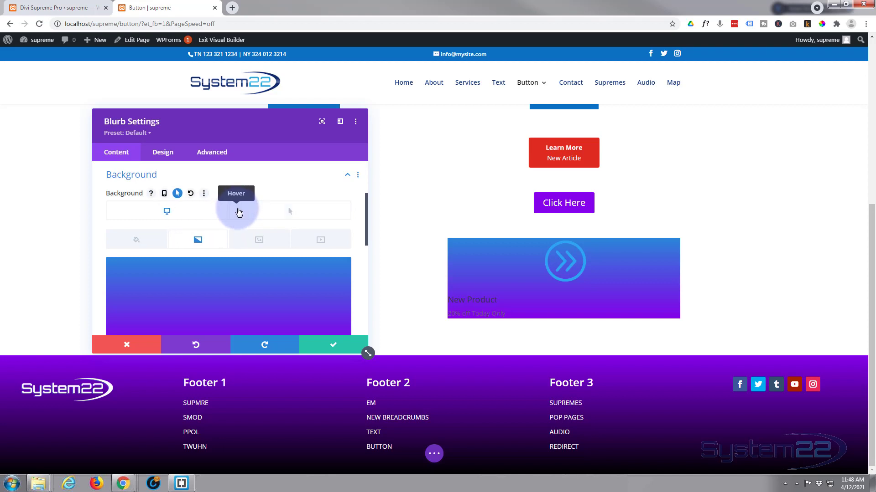
scroll(237, 213, "down", 2)
scroll(239, 212, "down", 2)
scroll(238, 212, "down", 3)
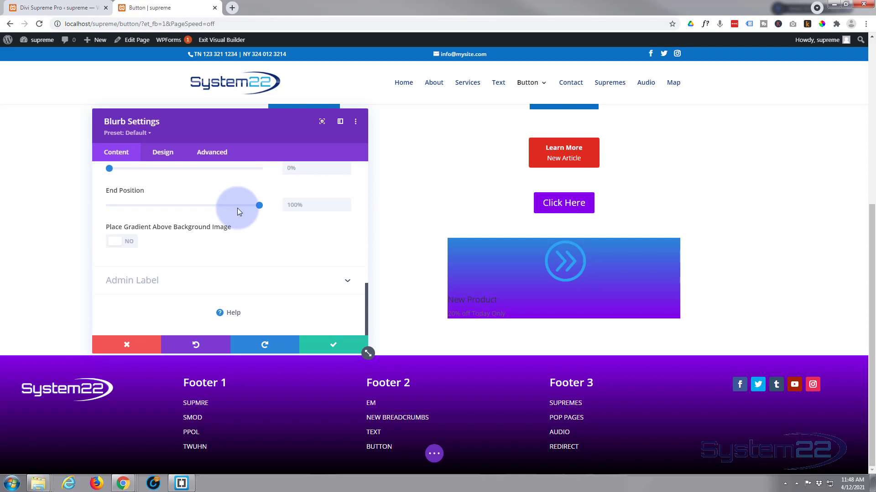
scroll(238, 208, "up", 8)
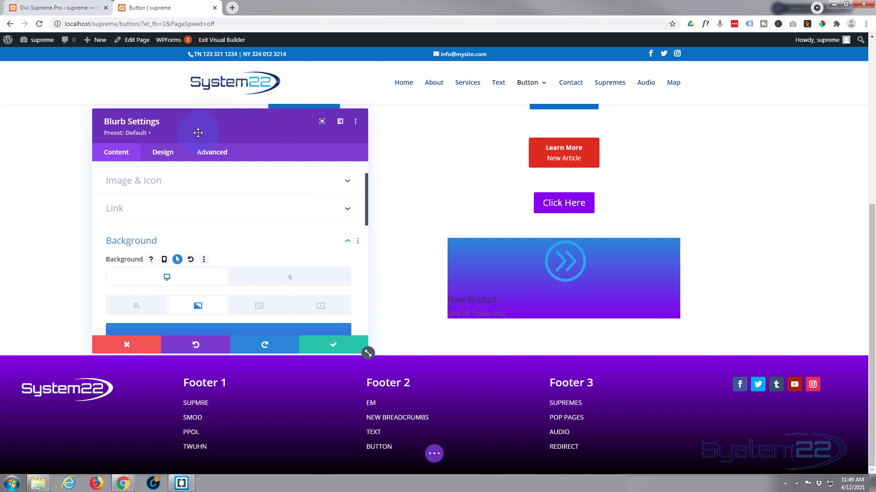
- Set the blurb's icon color to white and its Image/Icon Placement to Left in the design settings
left_click(163, 153)
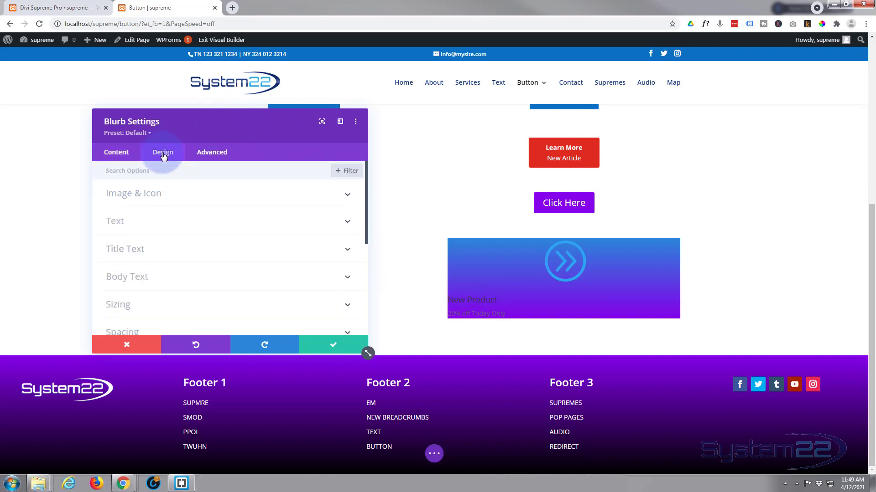
left_click(195, 200)
scroll(193, 203, "down", 1)
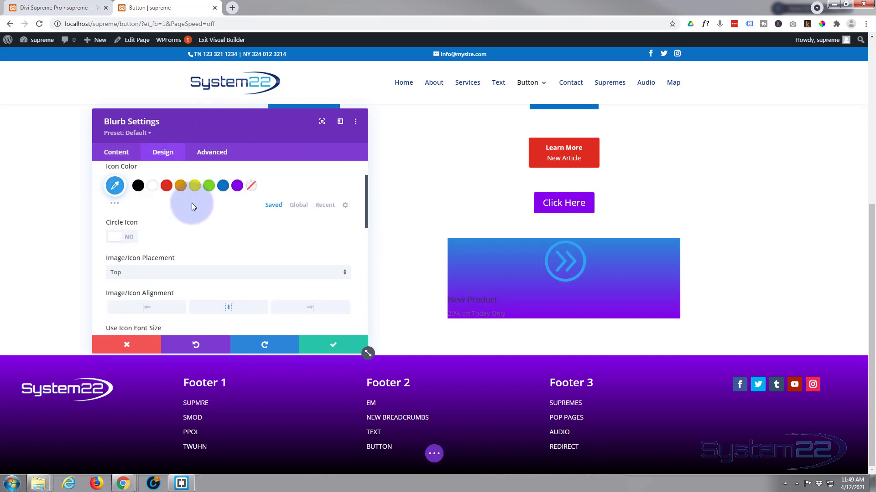
left_click(154, 187)
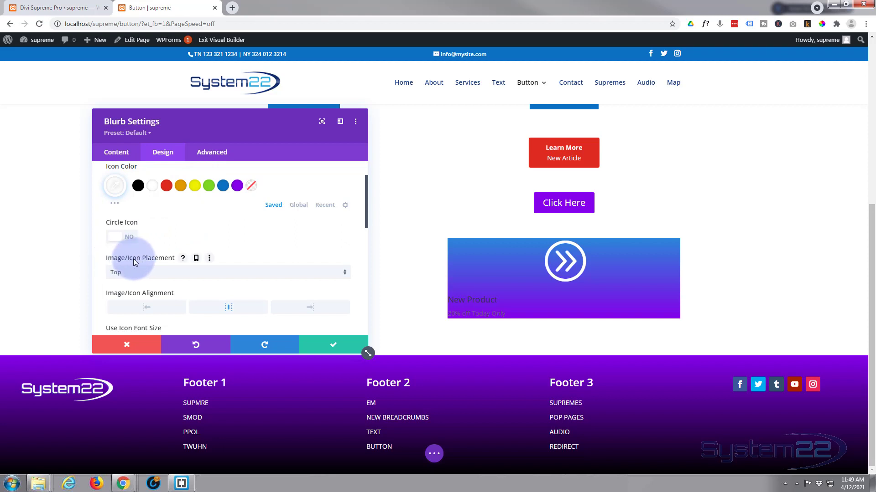
left_click(166, 272)
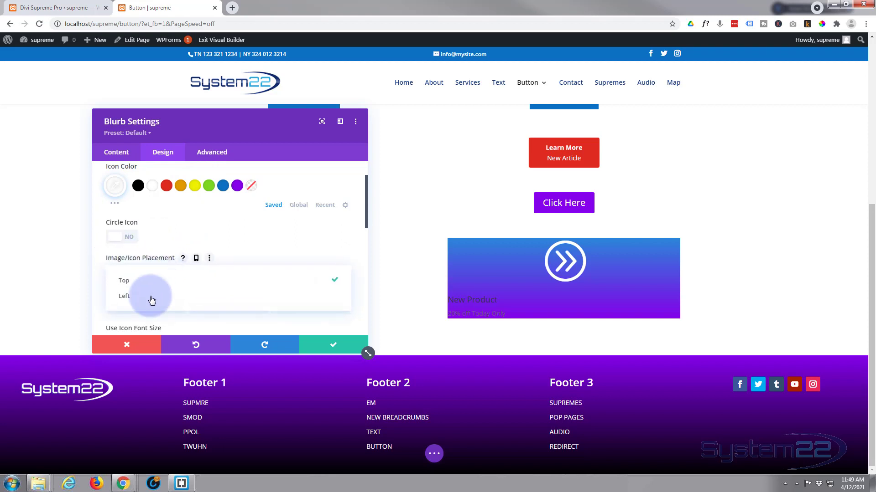
left_click(146, 298)
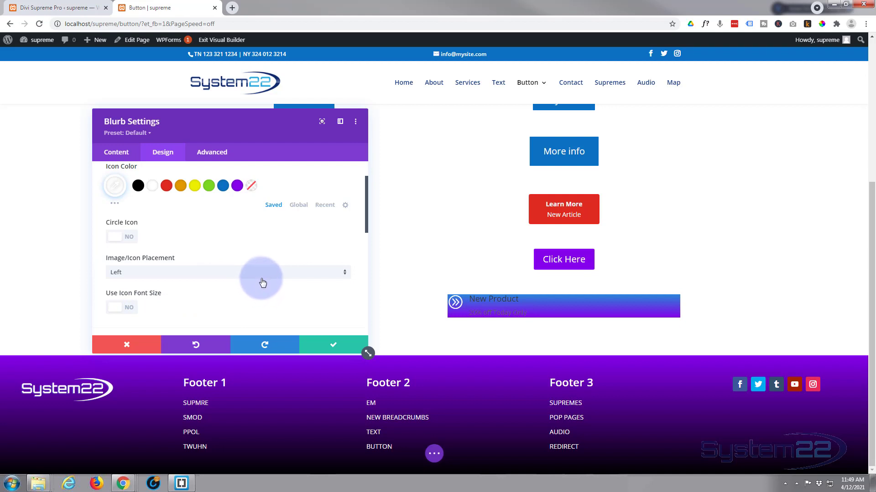
- Set the blurb's overall Text Color to Light in the Text design settings
scroll(154, 267, "down", 1)
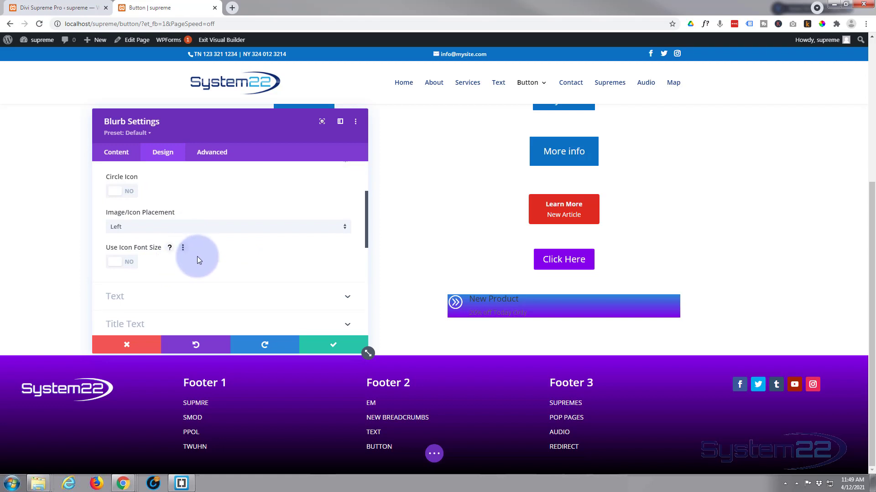
scroll(197, 257, "down", 1)
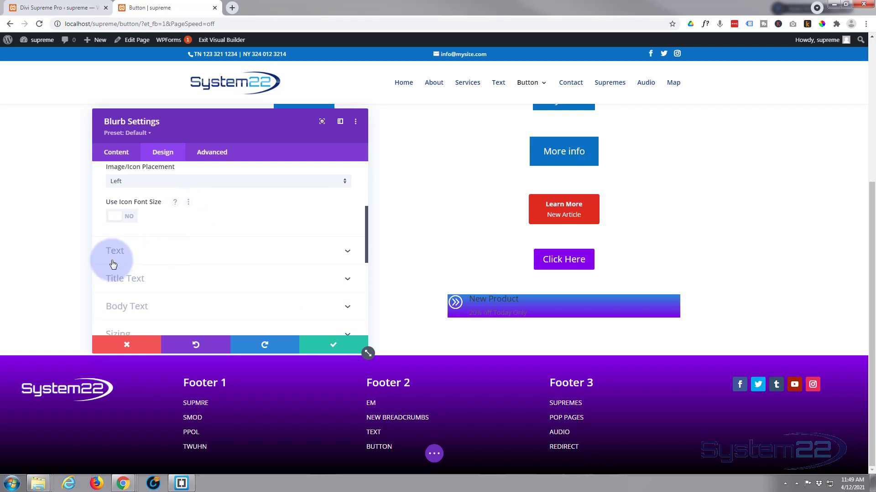
left_click(169, 261)
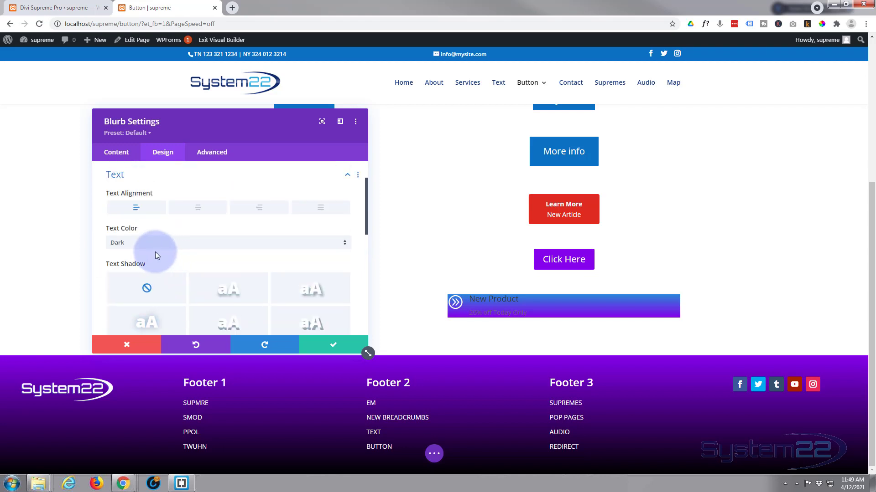
left_click(161, 249)
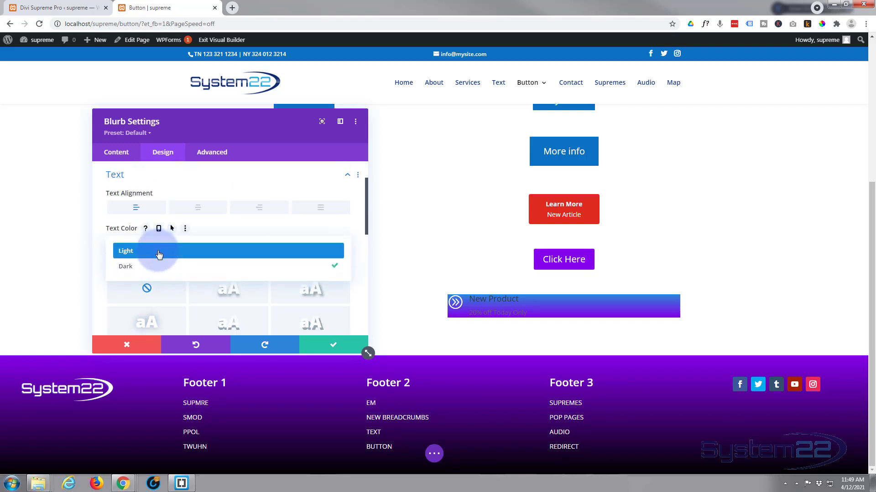
left_click(159, 254)
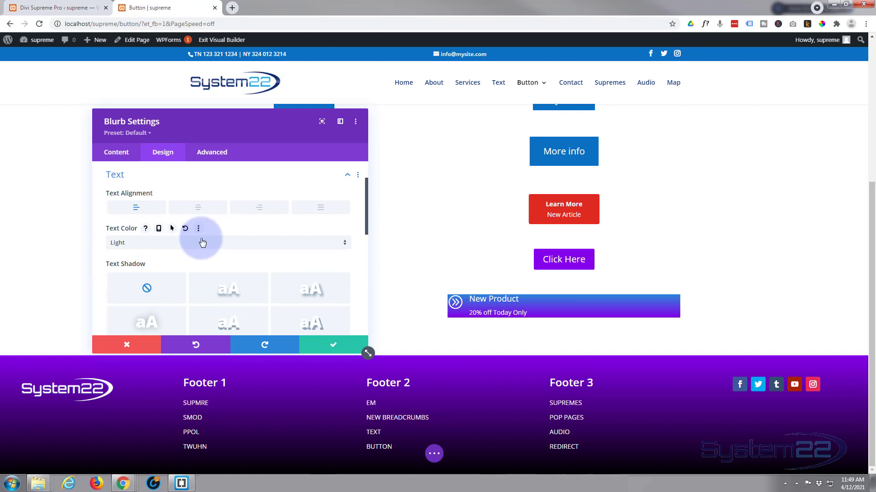
- Set the blurb's Title Font Weight to Semi Bold, keeping the default title font
scroll(202, 242, "down", 3)
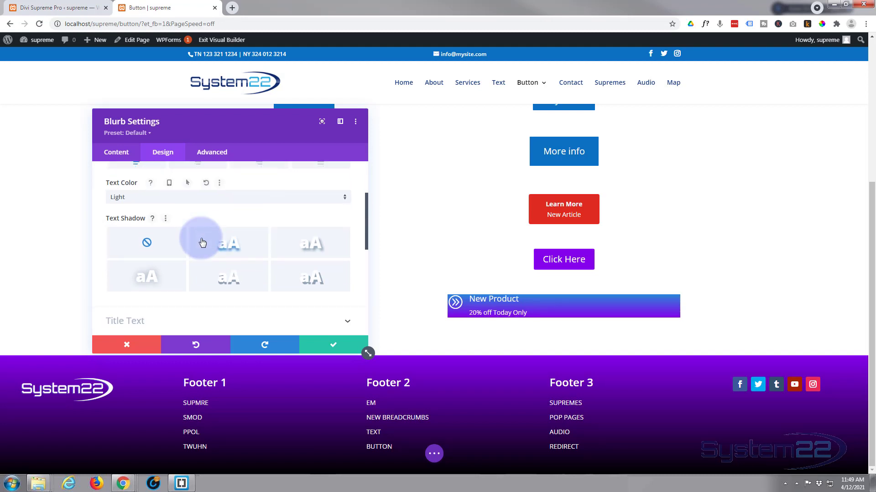
scroll(202, 241, "down", 1)
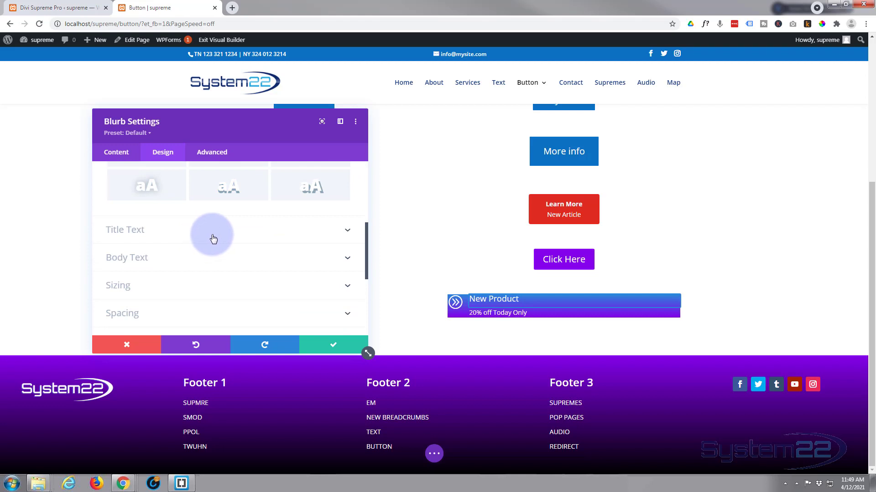
left_click(187, 236)
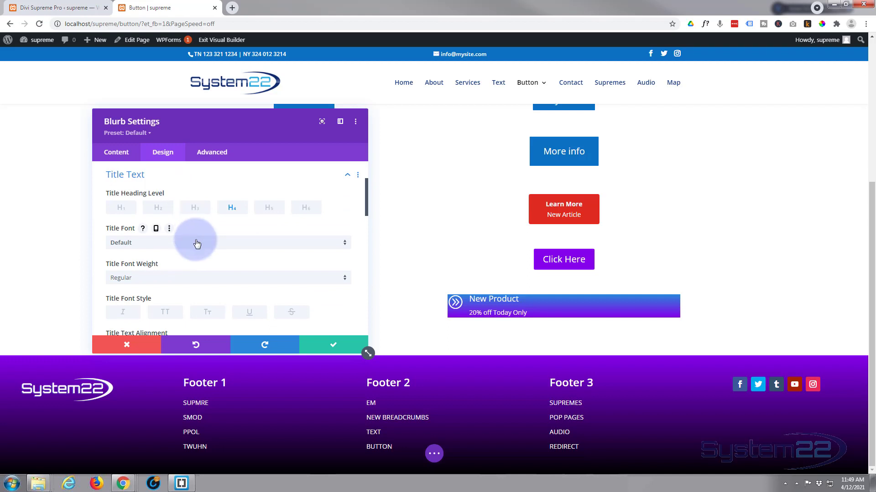
scroll(197, 244, "down", 2)
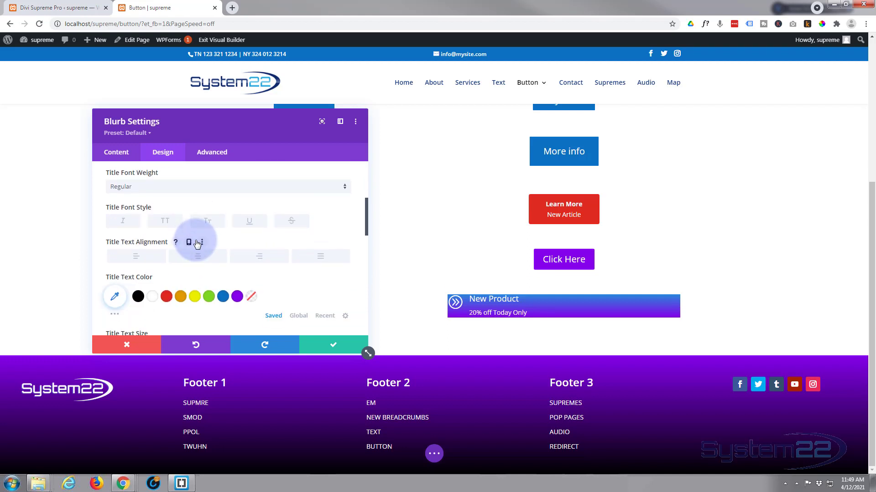
scroll(197, 244, "up", 1)
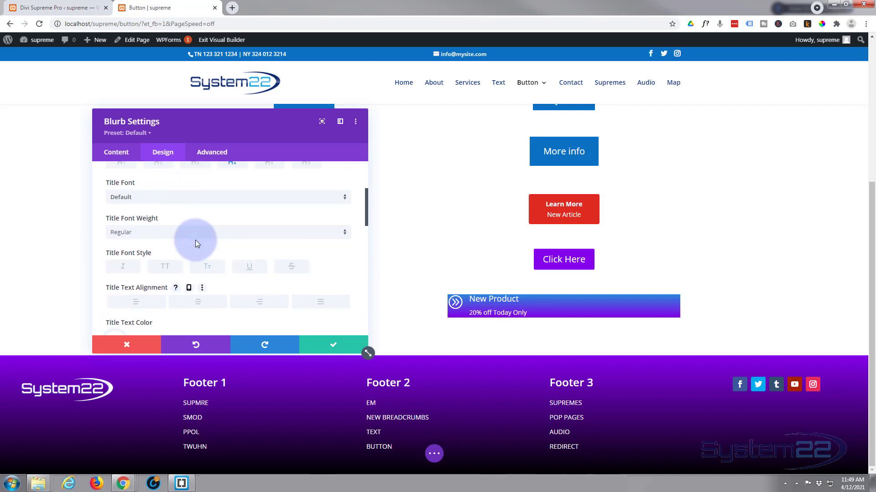
left_click(185, 199)
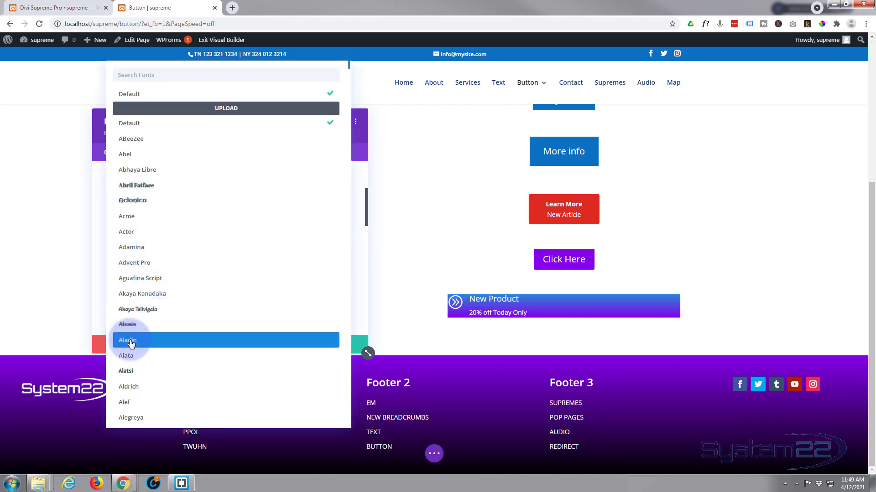
left_click(99, 170)
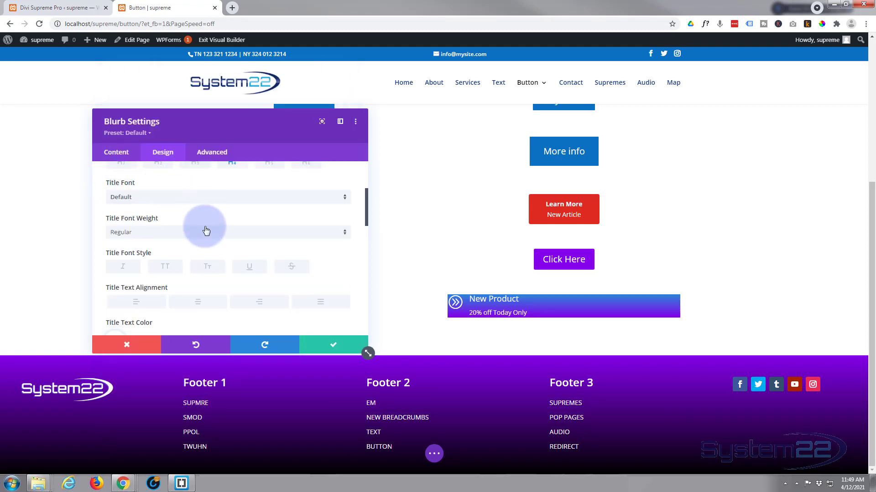
scroll(204, 220, "down", 1)
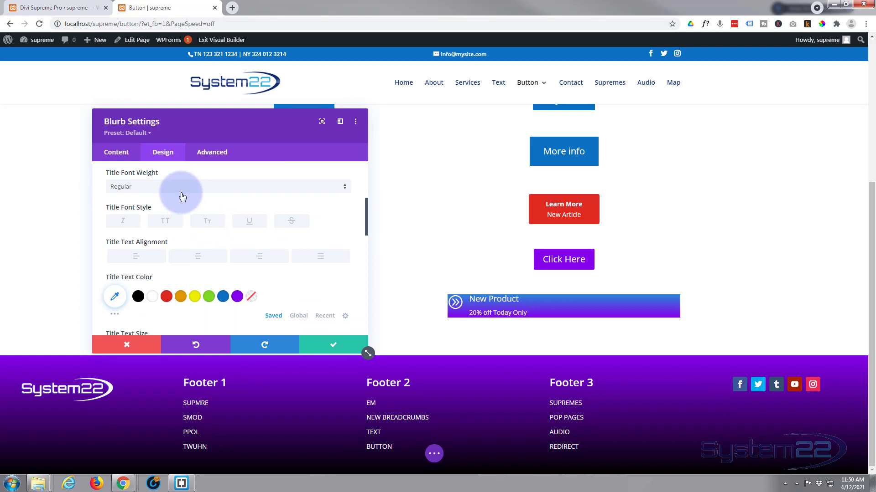
left_click(182, 197)
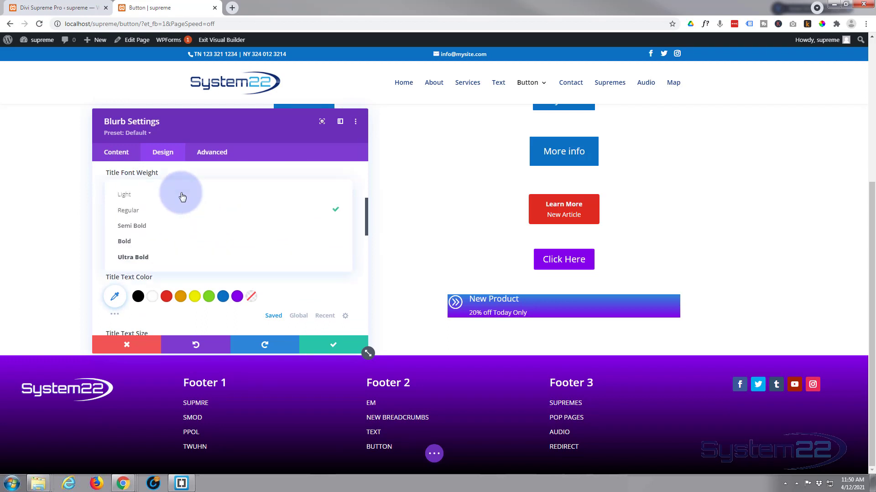
left_click(162, 233)
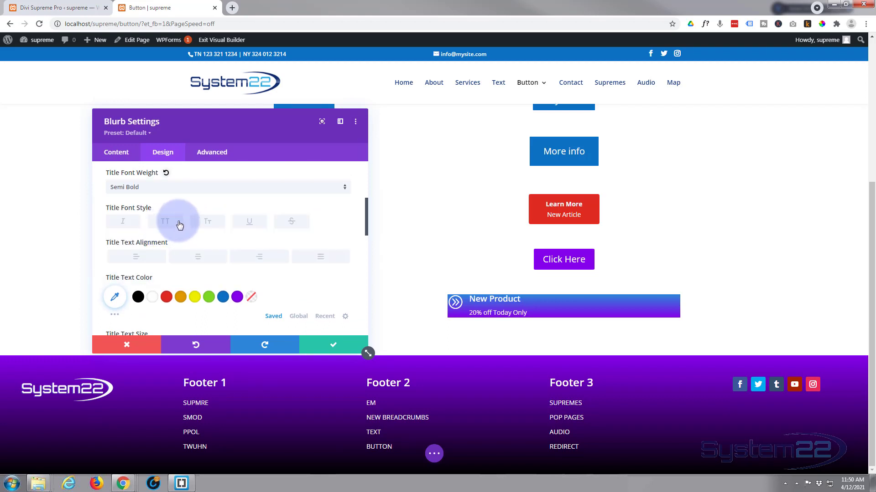
- Reduce the blurb's Title Line Height to 0.7em
scroll(184, 219, "down", 3)
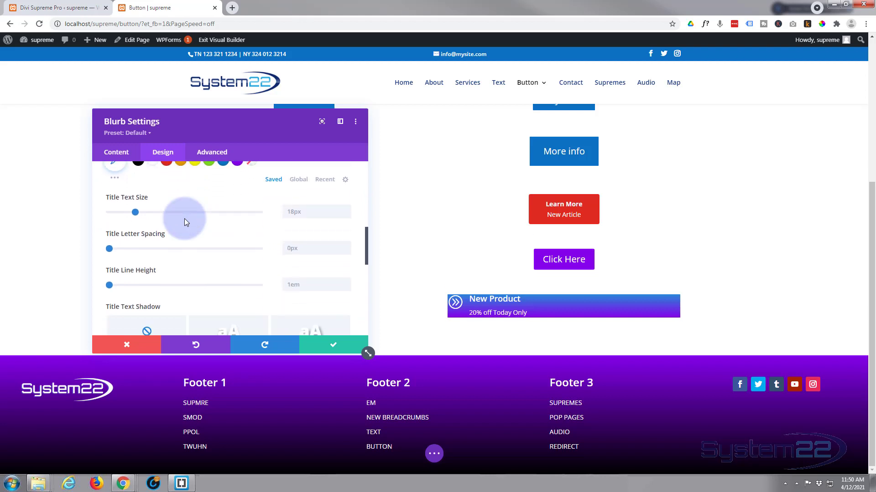
left_click(347, 287)
left_click(347, 286)
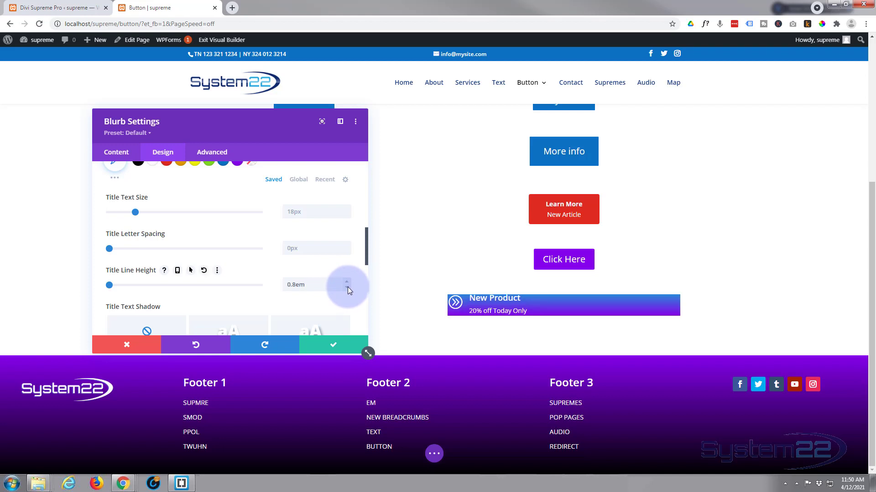
left_click(348, 287)
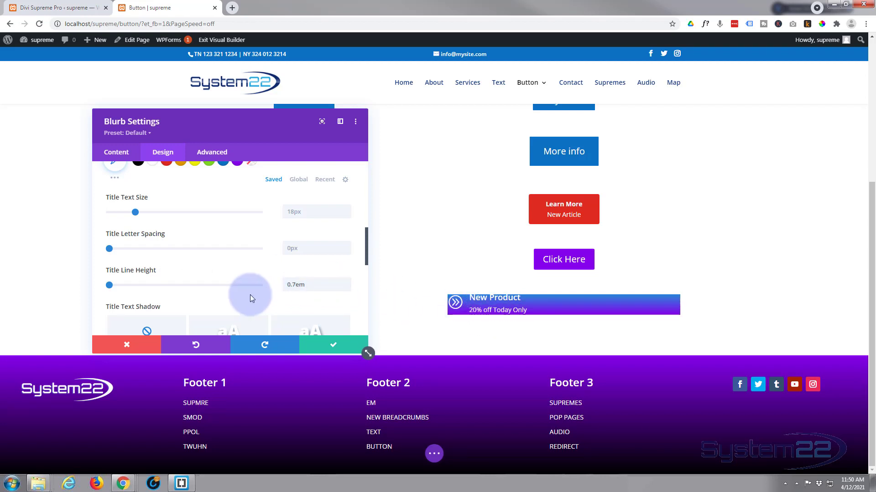
- Reduce the blurb's Body Line Height to 0.9em in the Body Text settings
mouse_move(252, 269)
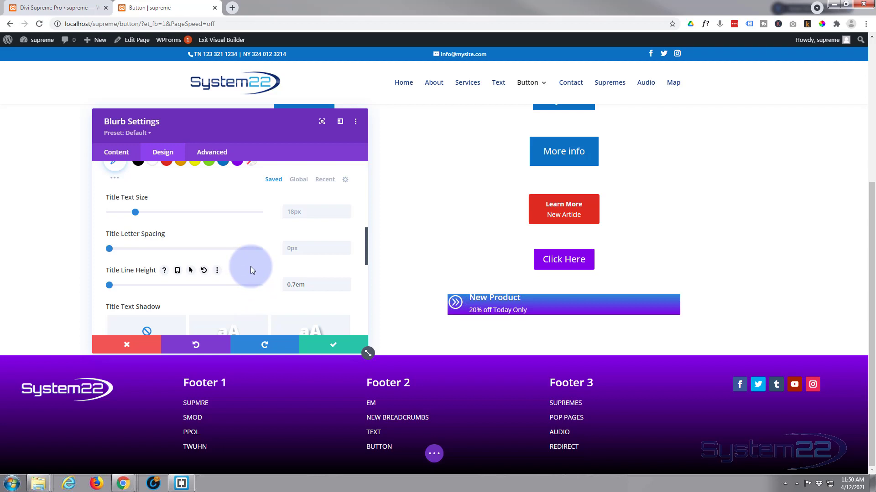
scroll(250, 266, "down", 5)
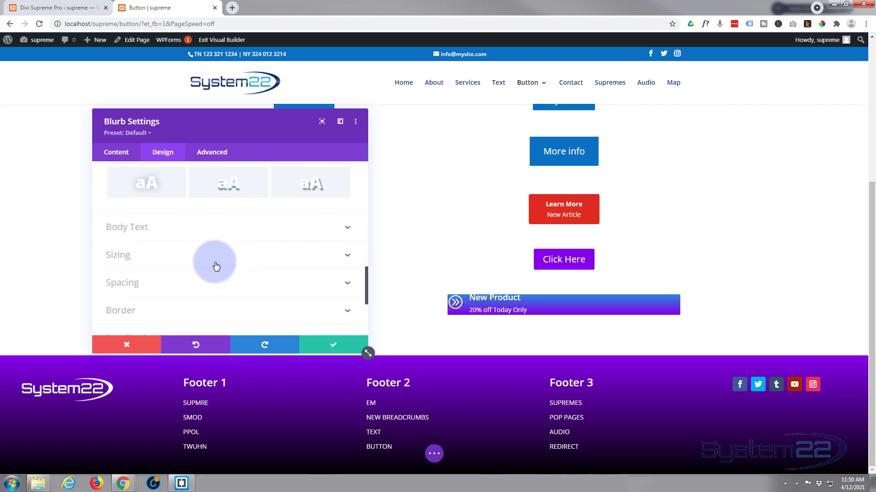
left_click(198, 233)
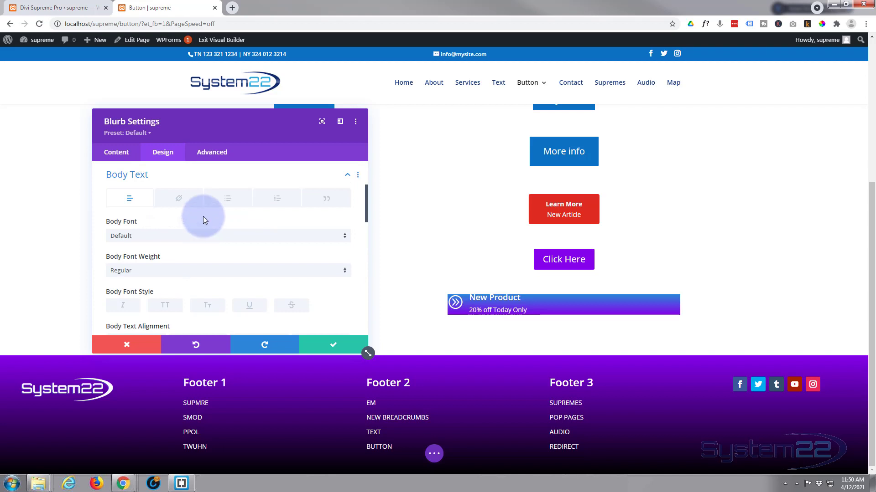
scroll(203, 220, "down", 1)
scroll(203, 220, "down", 3)
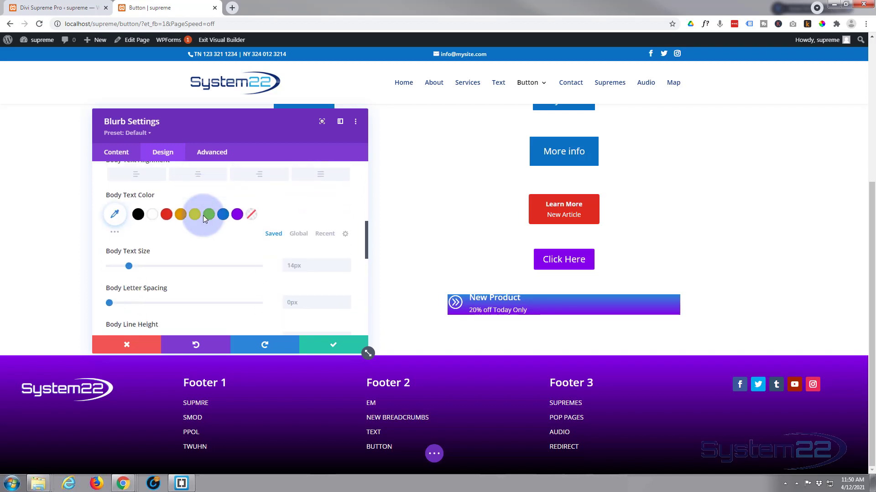
scroll(203, 215, "down", 1)
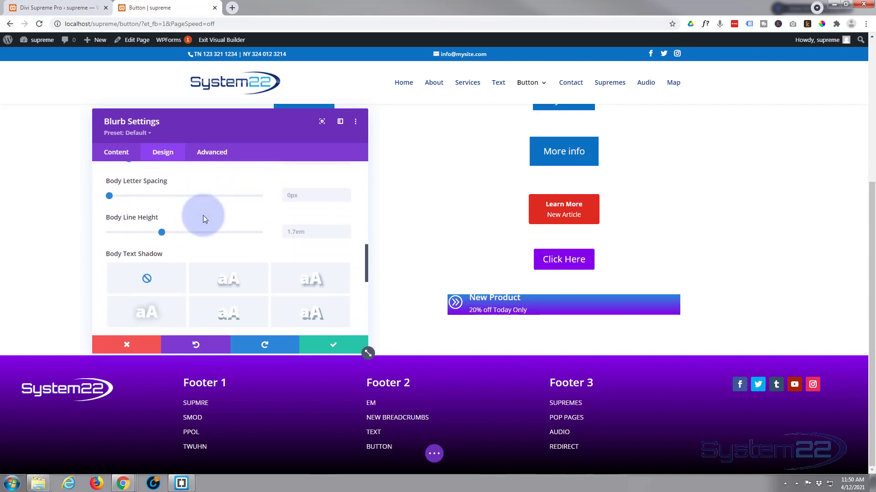
left_click(346, 235)
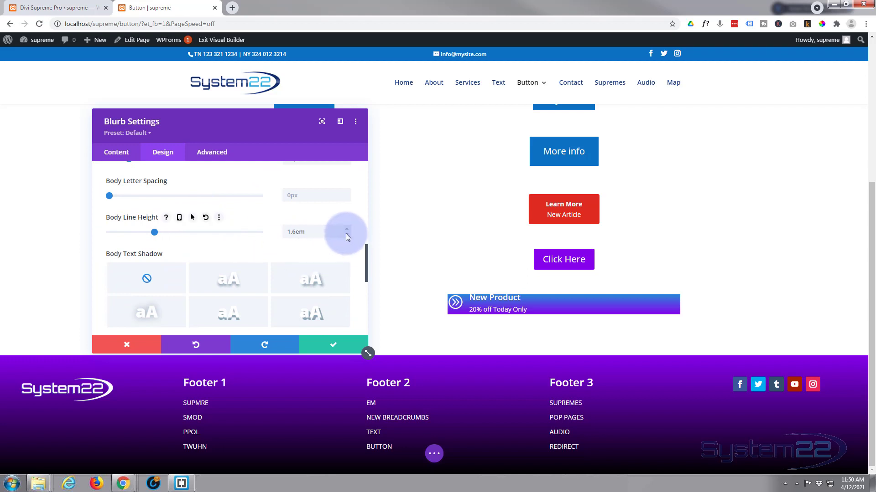
left_click(346, 234)
left_click(347, 235)
left_click(345, 234)
left_click(346, 233)
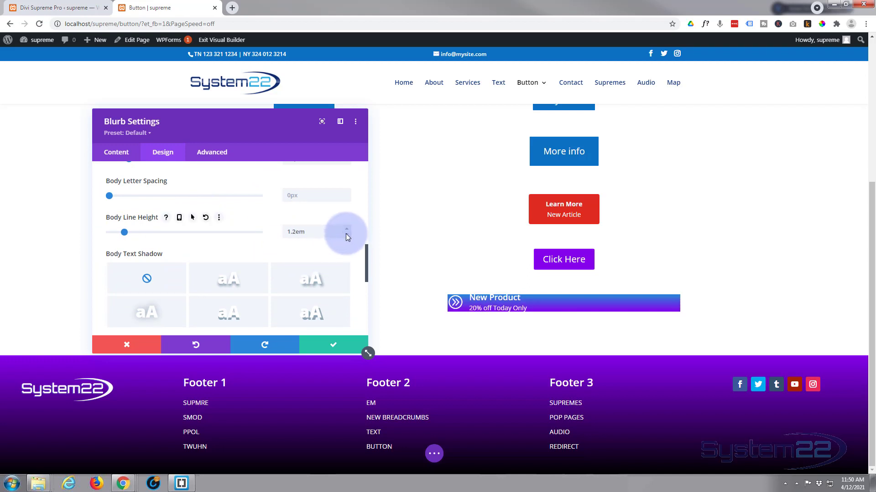
left_click(345, 234)
left_click(346, 234)
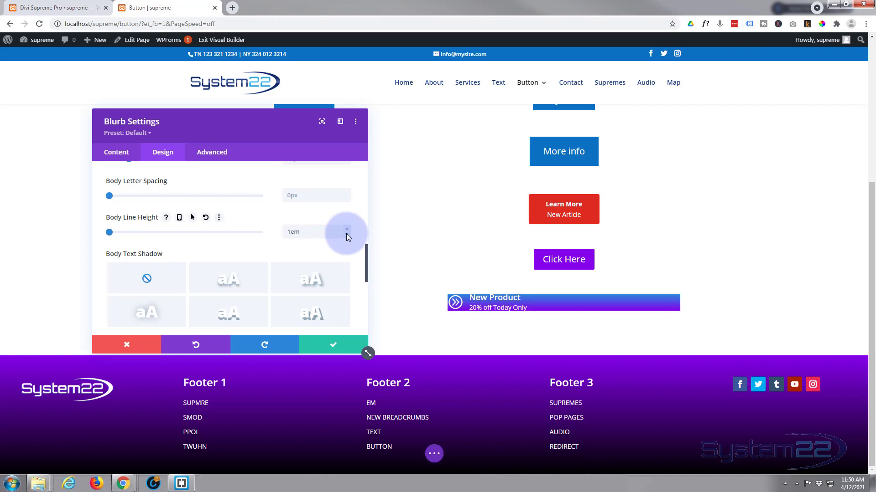
left_click(347, 235)
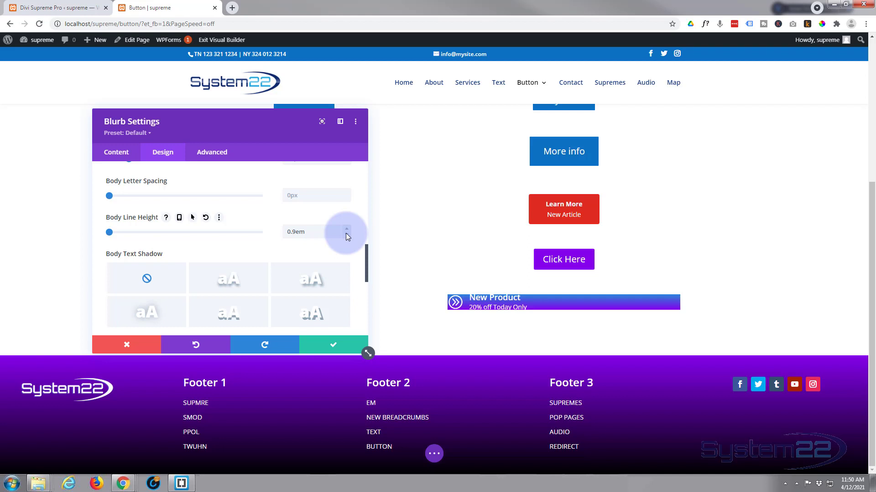
- Set the blurb's Width to 200px and center its Module Alignment in the Sizing settings
scroll(206, 229, "up", 5)
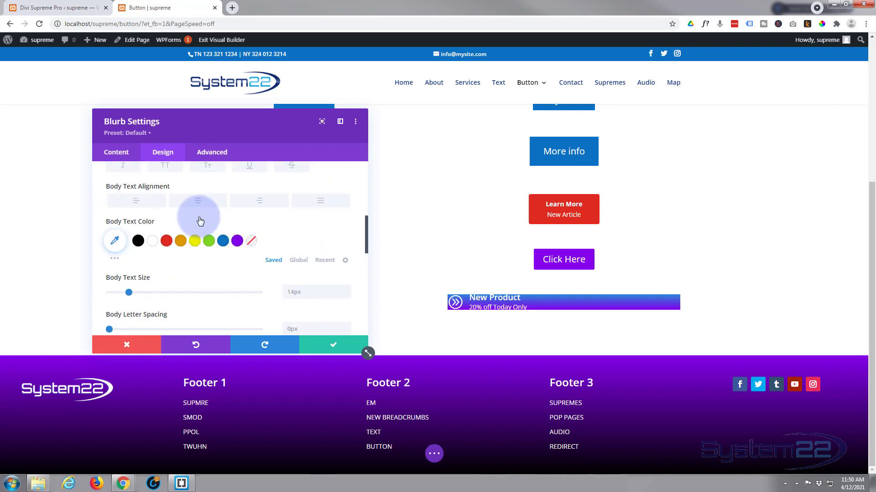
scroll(199, 221, "up", 2)
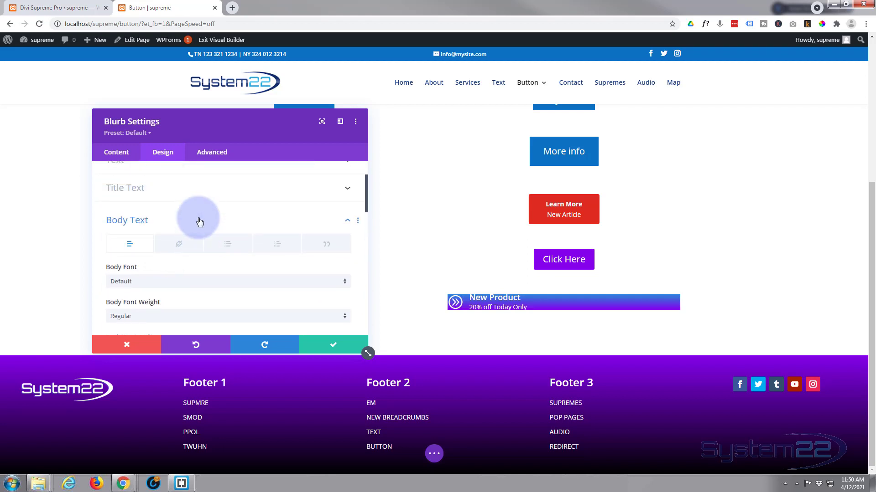
left_click(198, 222)
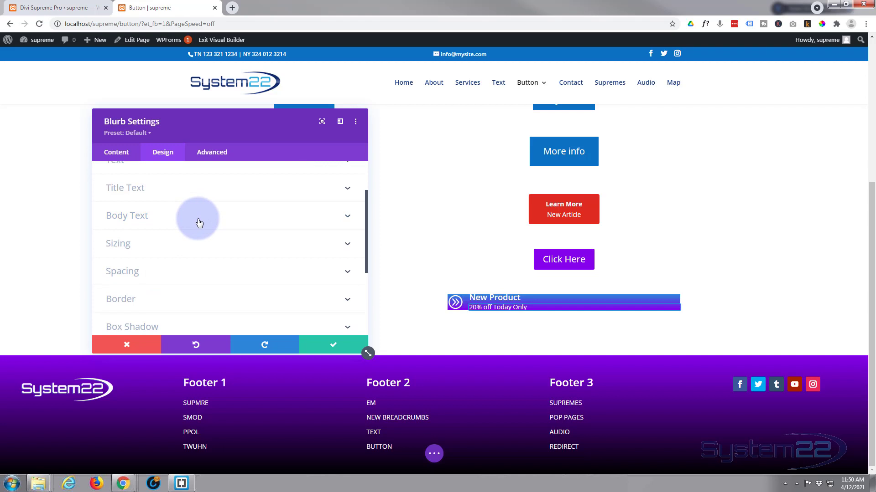
left_click(206, 246)
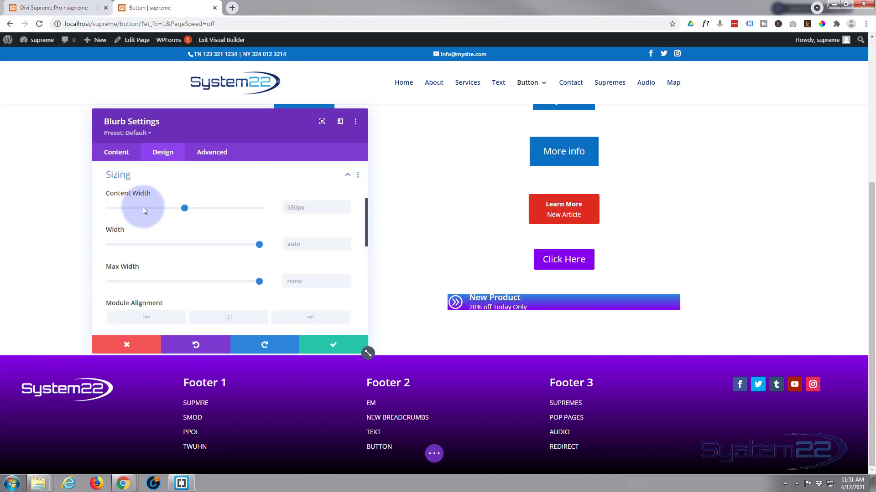
left_click(292, 243)
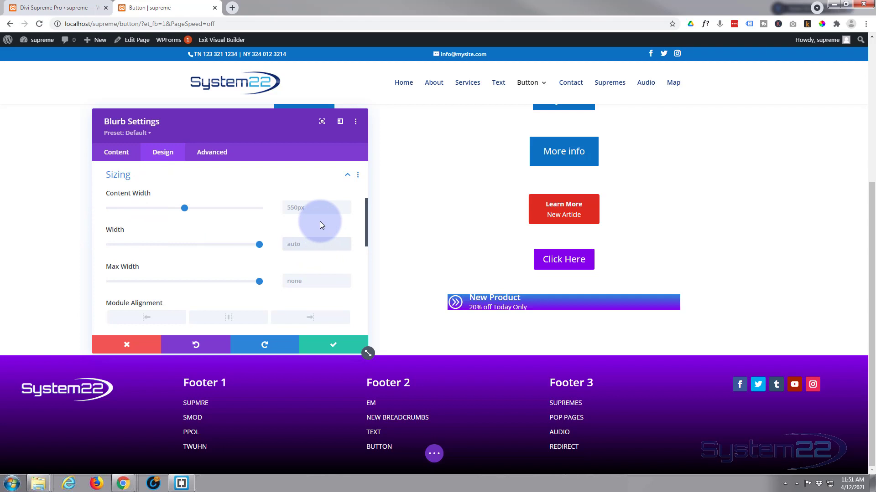
type("200px")
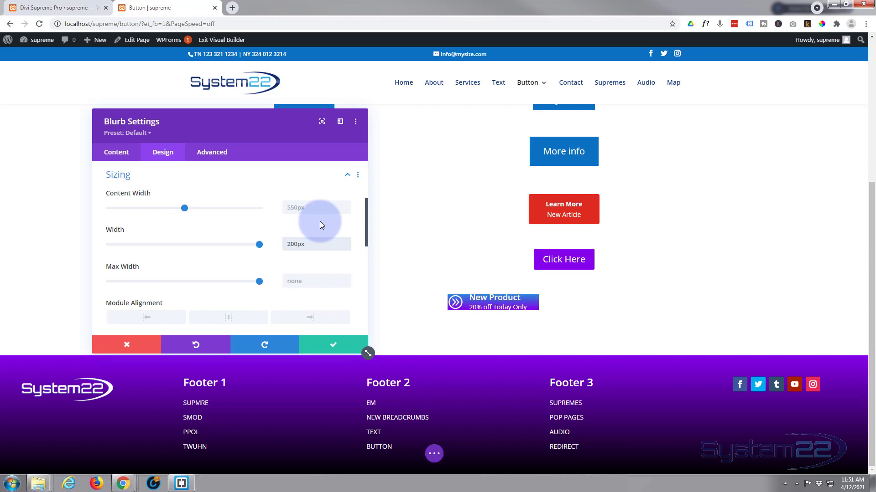
left_click(228, 322)
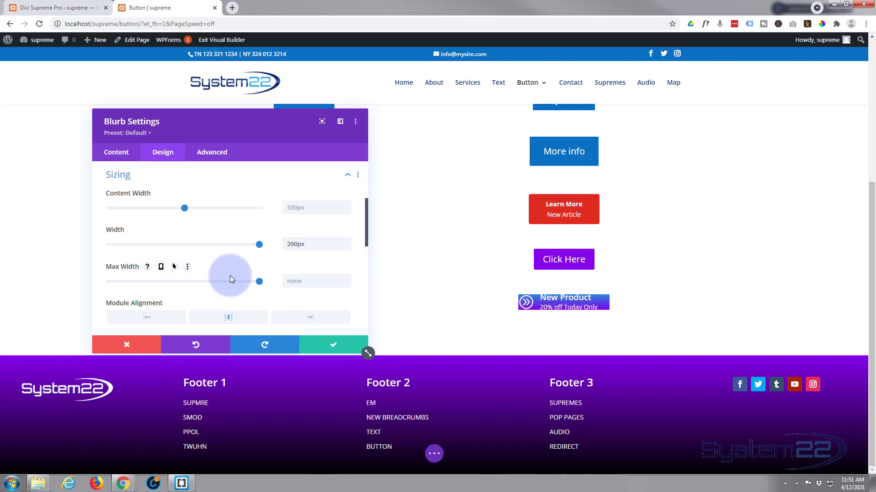
scroll(230, 279, "down", 2)
scroll(230, 280, "down", 2)
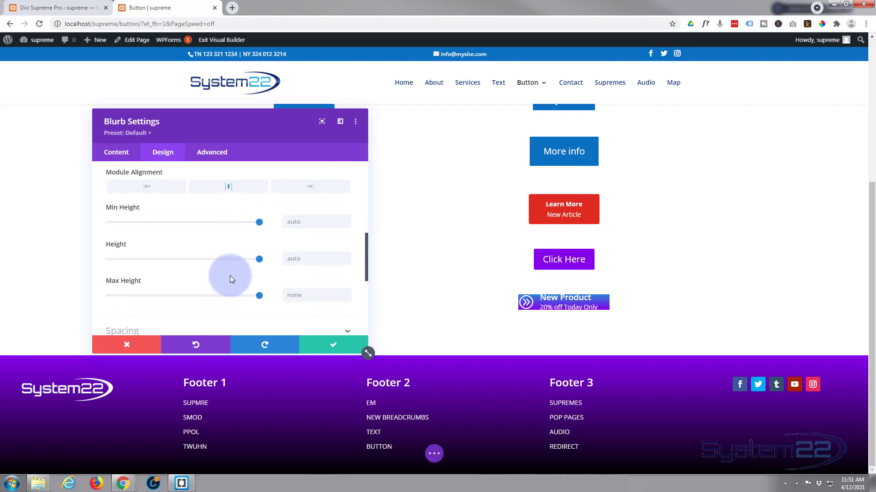
- Set the blurb's padding to 10px on all four sides, linking top with bottom and left with right
left_click(209, 282)
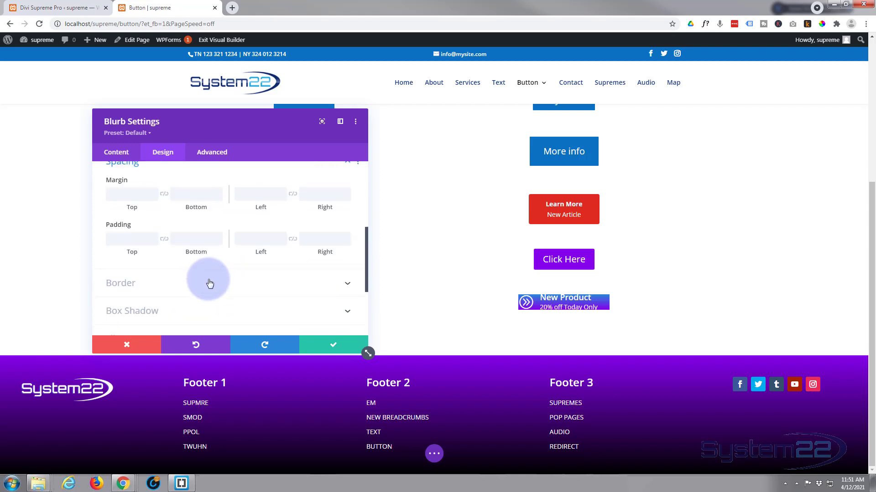
left_click(126, 256)
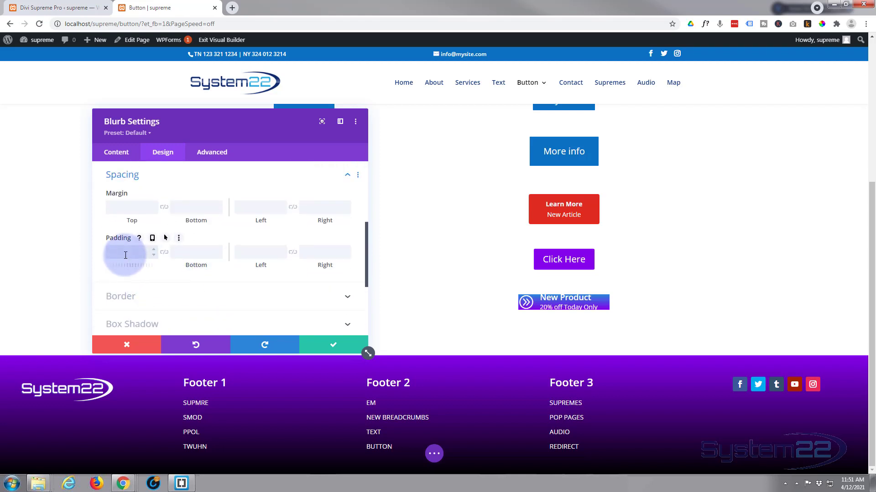
type("10")
left_click(165, 256)
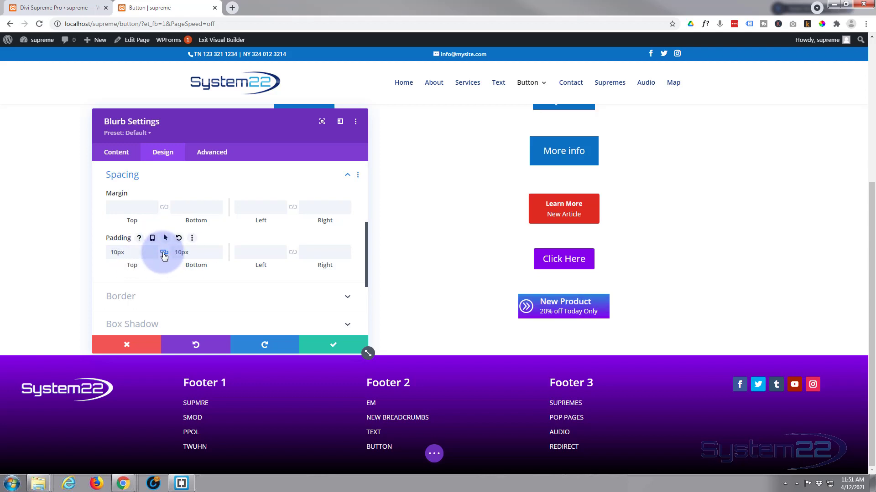
left_click(164, 254)
left_click(246, 252)
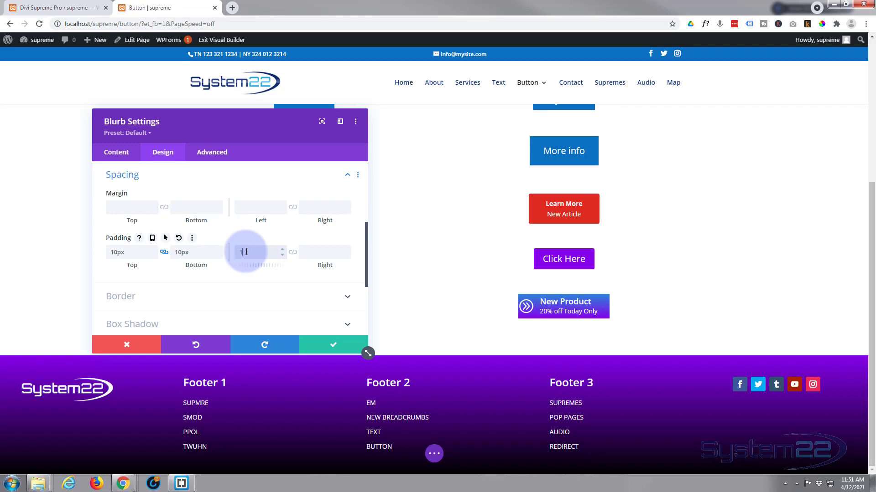
type("10")
left_click(292, 254)
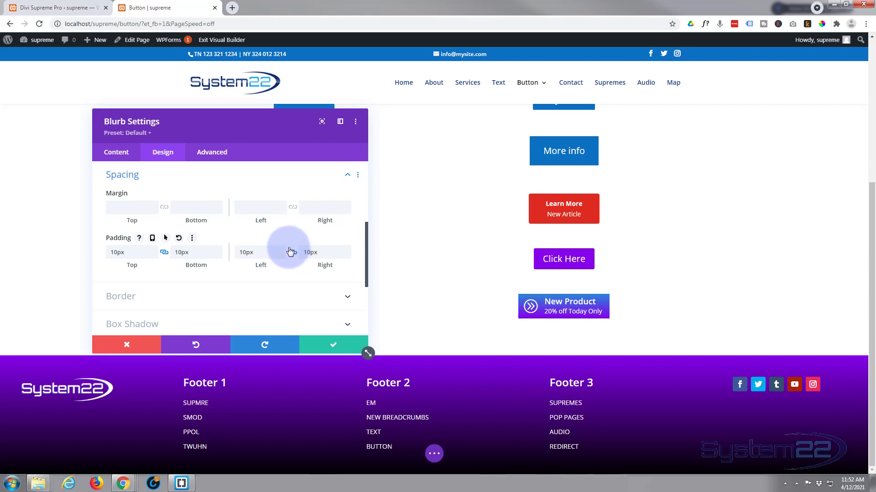
- Round the blurb's corners in the Border settings, trying 4px, 20px and 50px before settling on 3px for all four
scroll(255, 253, "down", 1)
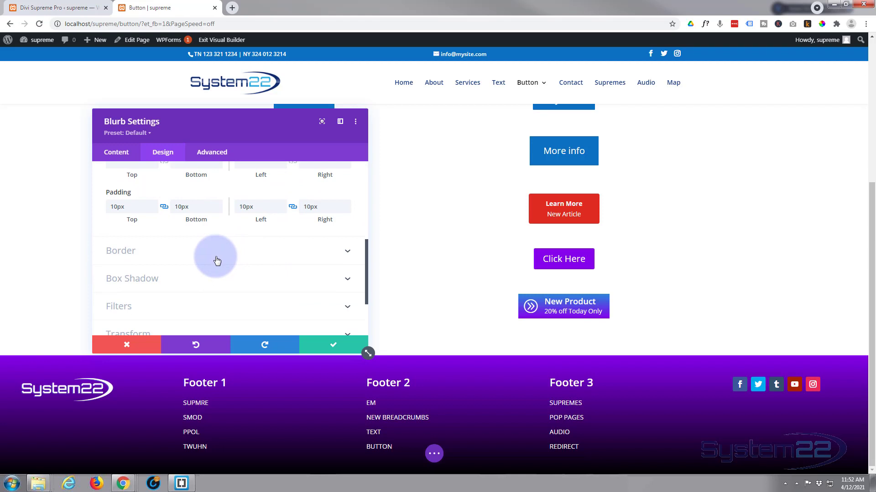
left_click(217, 261)
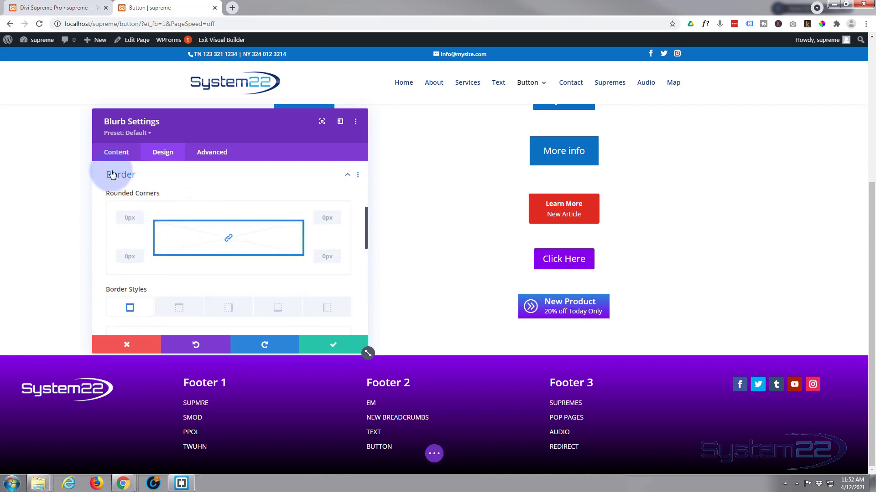
left_click(124, 218)
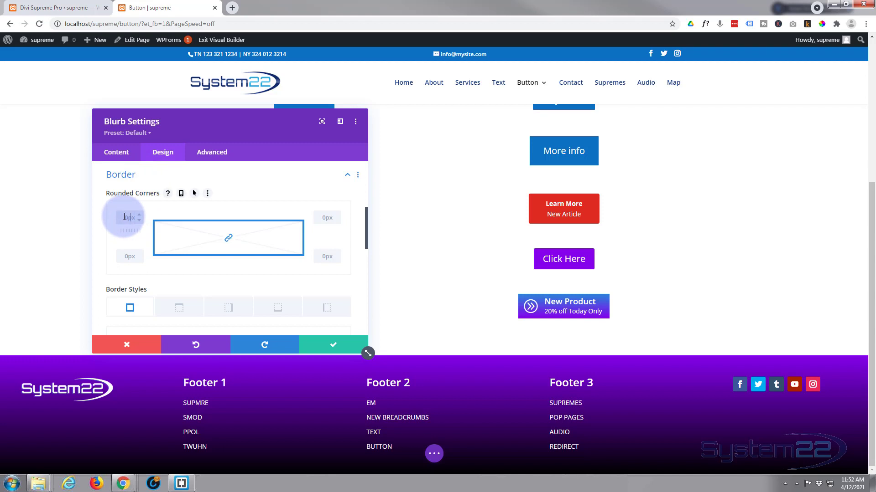
type("4")
left_click_drag(124, 217, 127, 217)
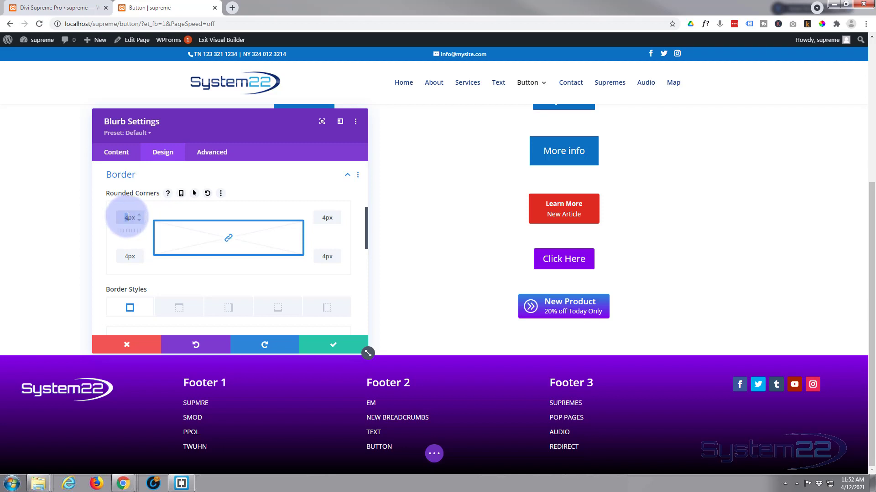
type("20")
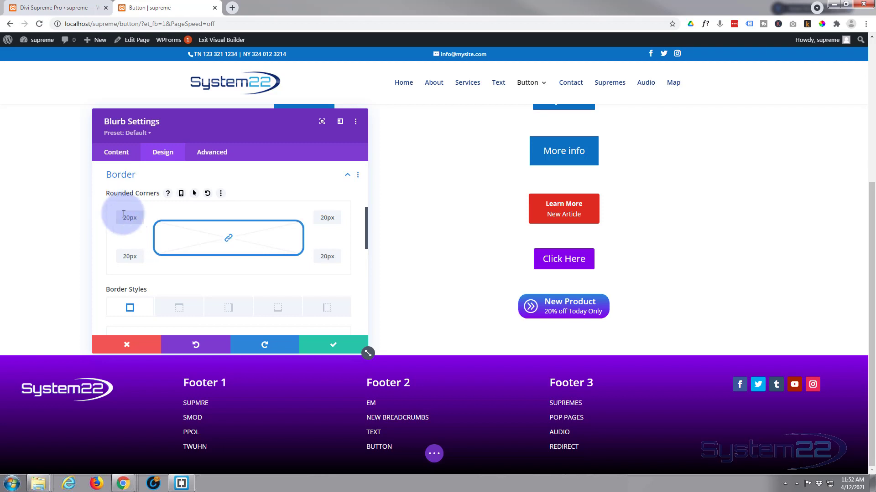
left_click_drag(121, 217, 127, 217)
type("5")
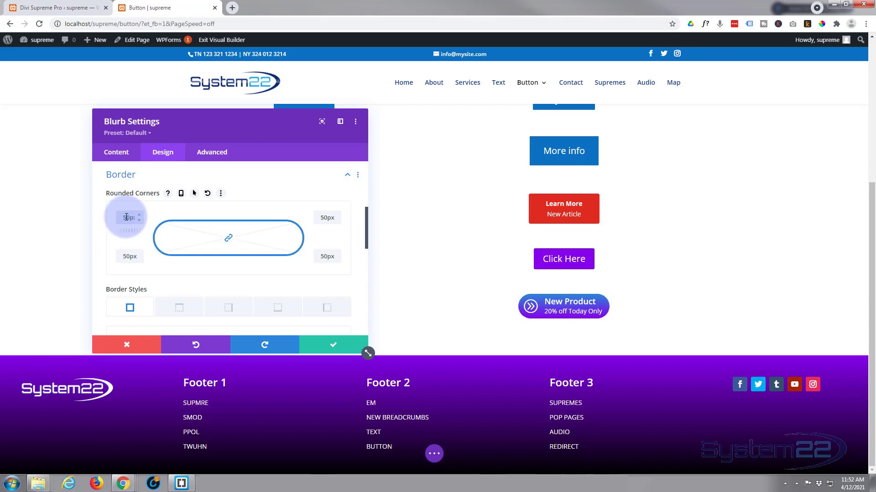
left_click_drag(122, 217, 129, 217)
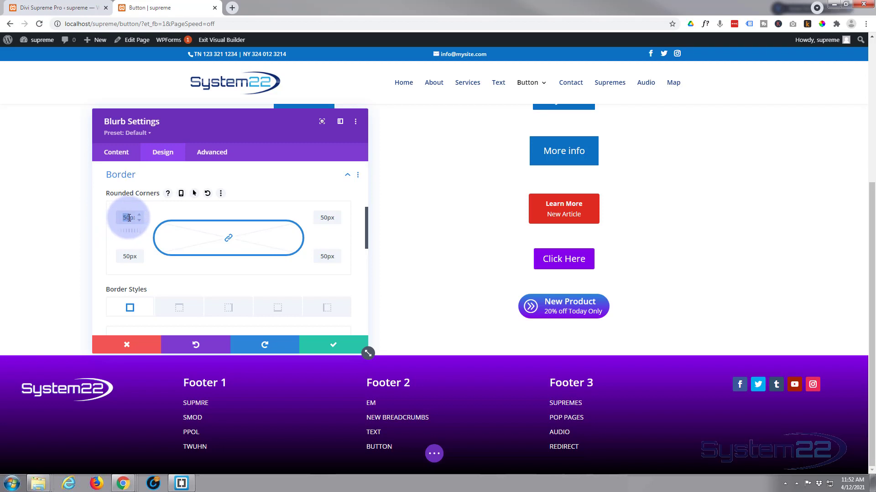
type("3")
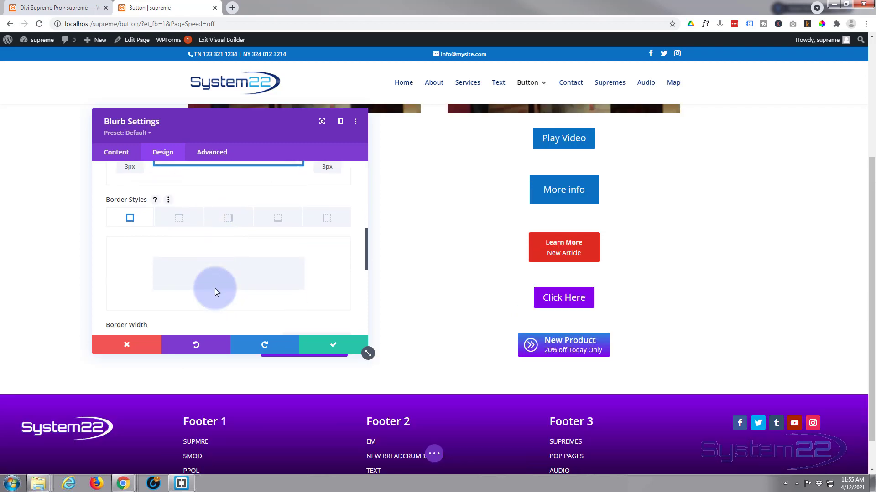
- Apply the soft bottom-edge box shadow preset to the blurb and save the module settings
scroll(215, 288, "down", 5)
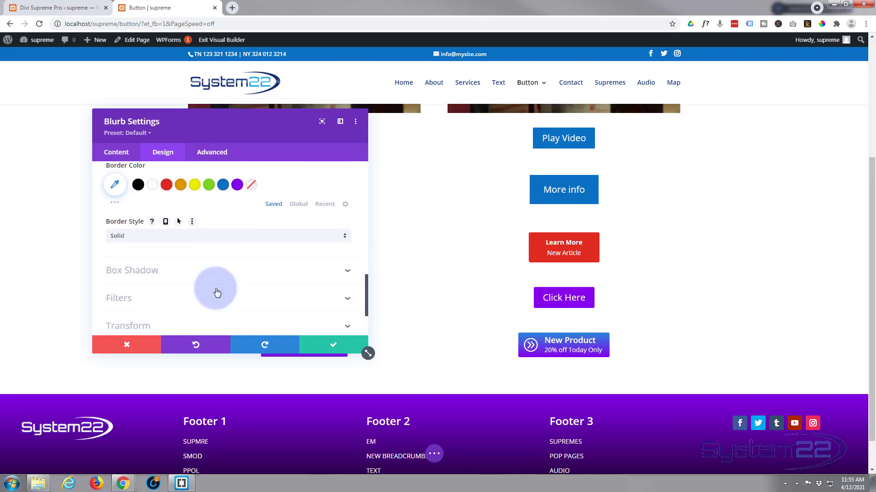
left_click(213, 238)
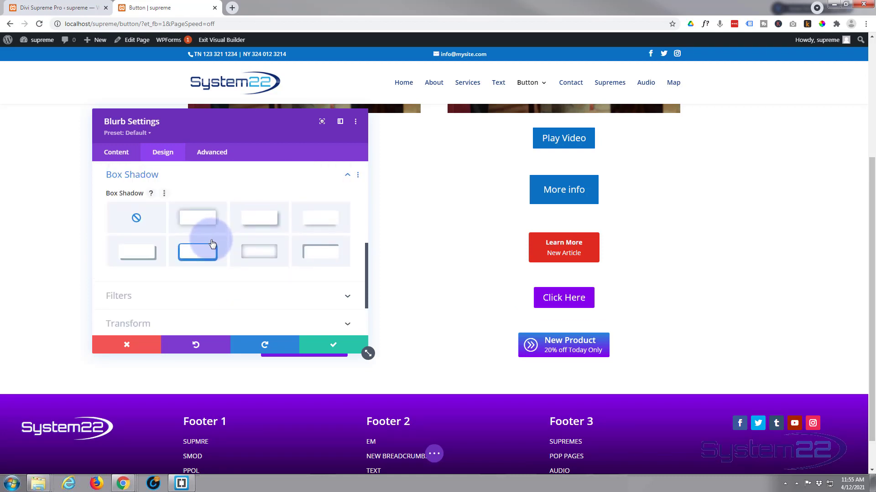
left_click(185, 253)
left_click(321, 221)
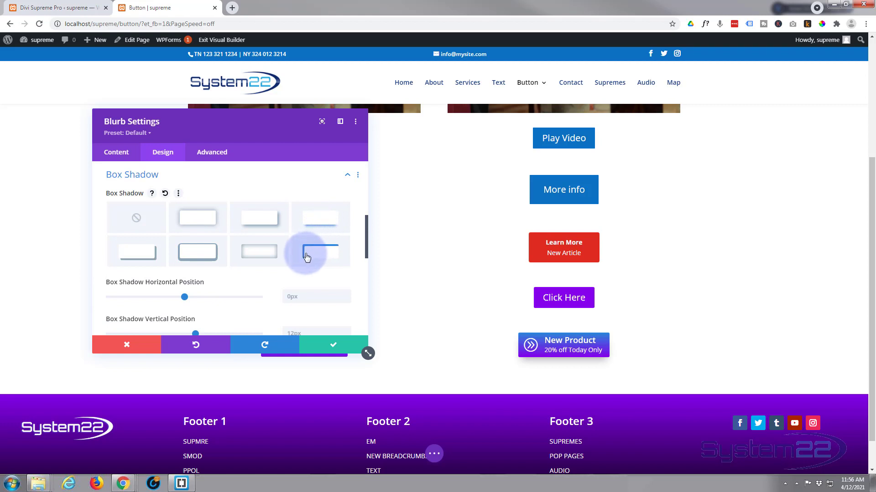
left_click(321, 348)
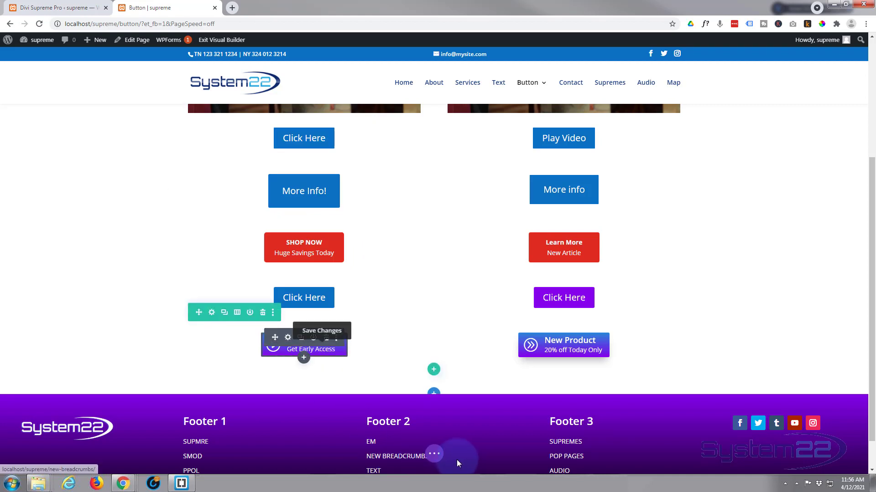
- Save the page and exit the Visual Builder
left_click(434, 455)
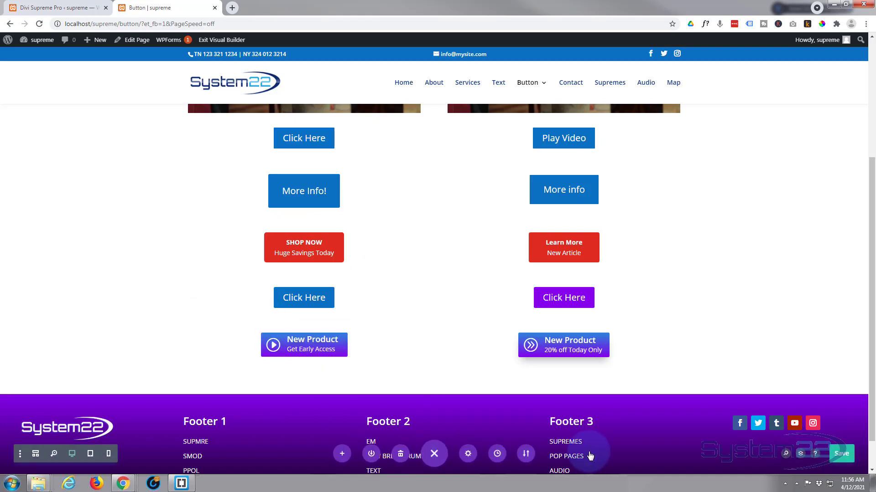
left_click(844, 454)
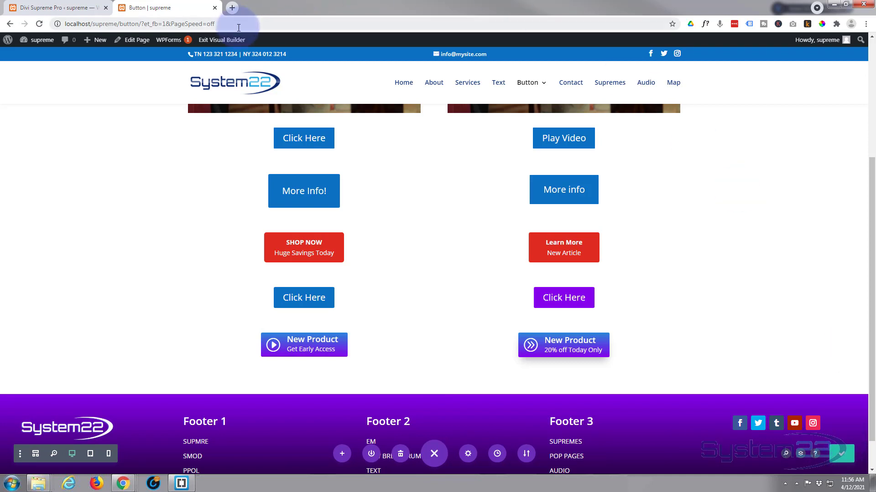
left_click(224, 40)
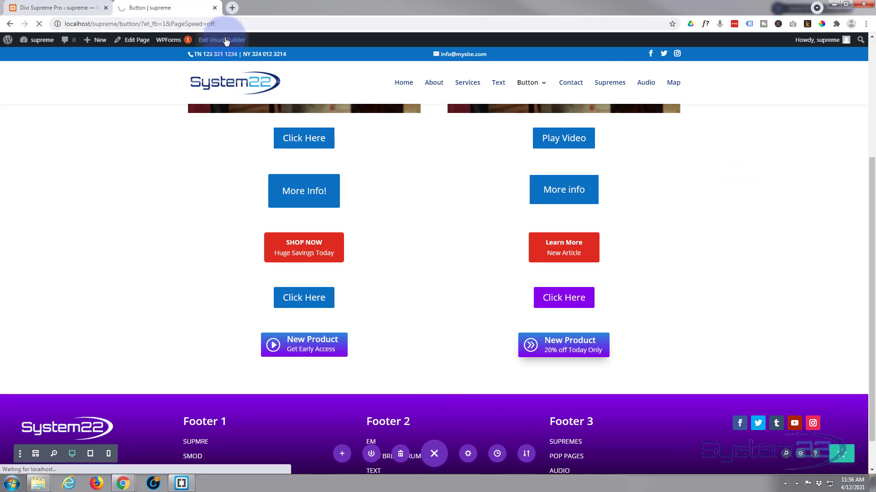
- Examine the finished blurb button alongside the other buttons on the live page
scroll(161, 119, "down", 4)
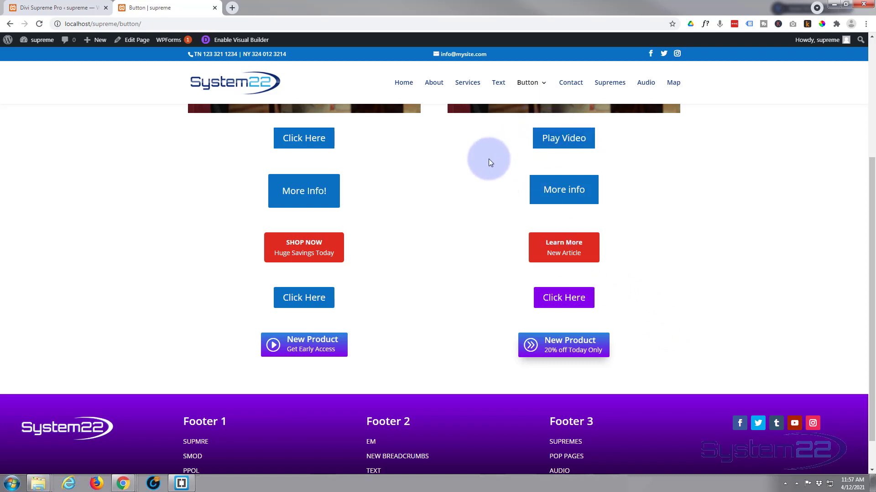
scroll(476, 183, "down", 1)
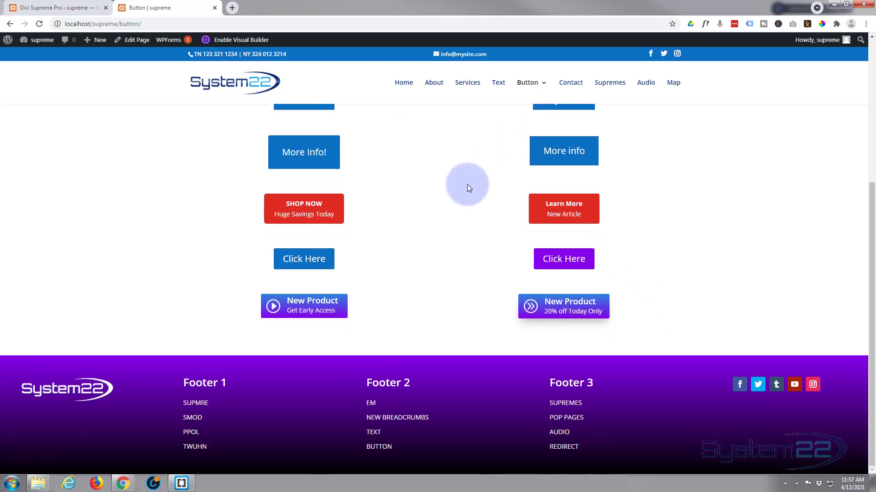
scroll(462, 184, "up", 5)
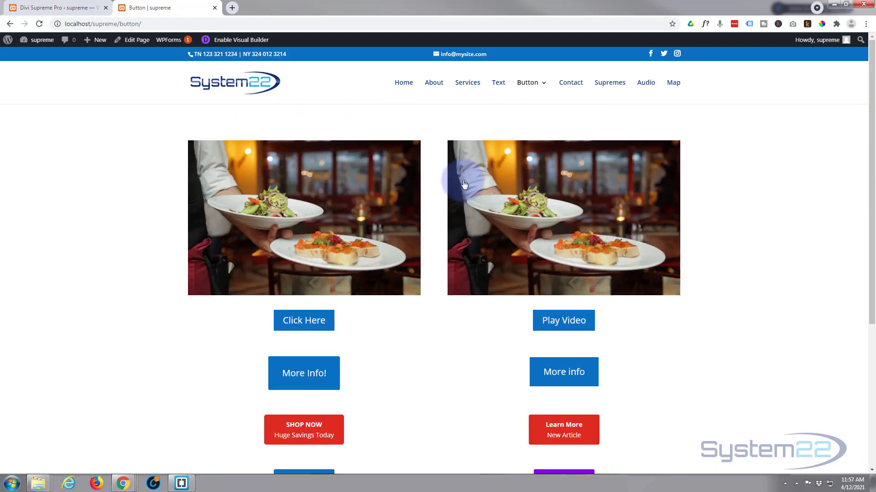